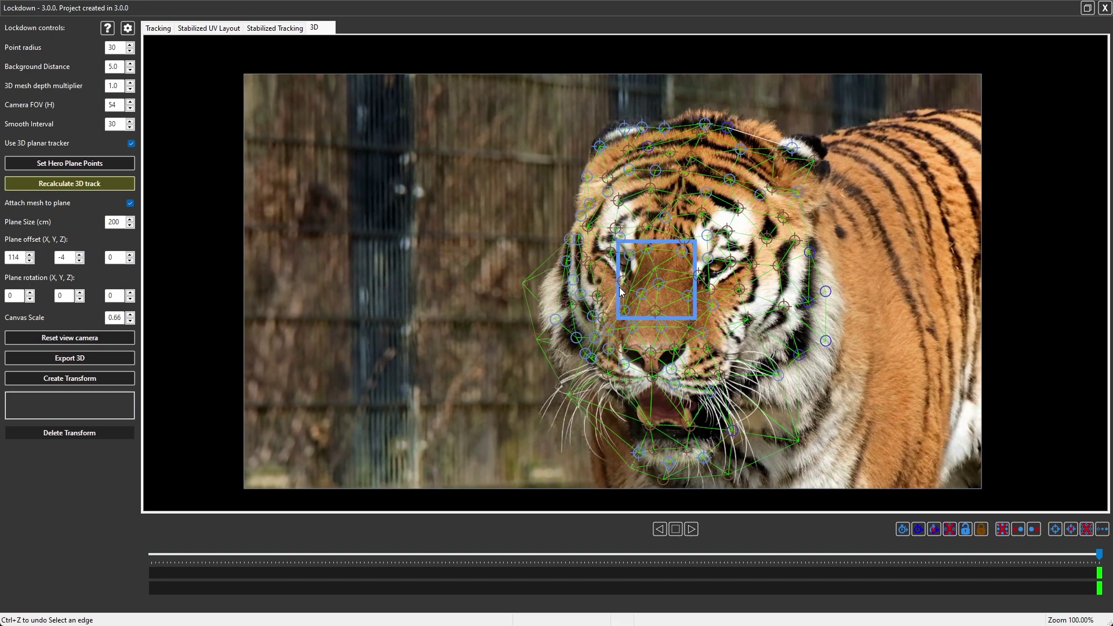
# Turn off the 3D planar tracker and detach the tiger mesh from the plane
pyautogui.moveTo(620, 289)
pyautogui.mouseDown()
pyautogui.moveTo(567, 244)
pyautogui.moveTo(620, 283)
pyautogui.mouseUp()
pyautogui.scroll(-3, 445, 260)
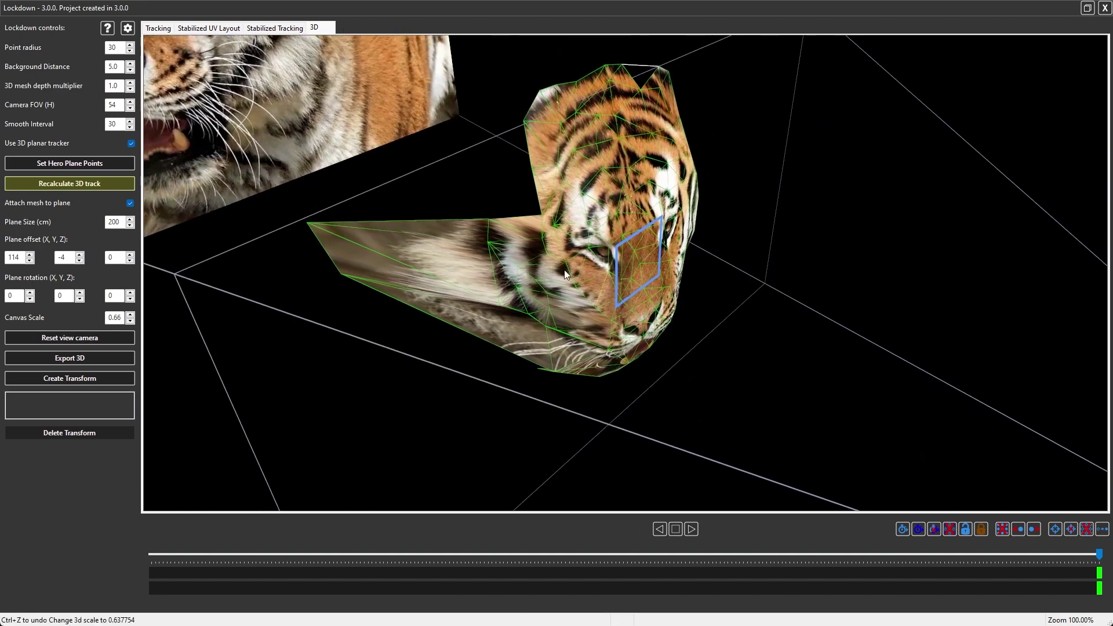
pyautogui.scroll(-1, 445, 260)
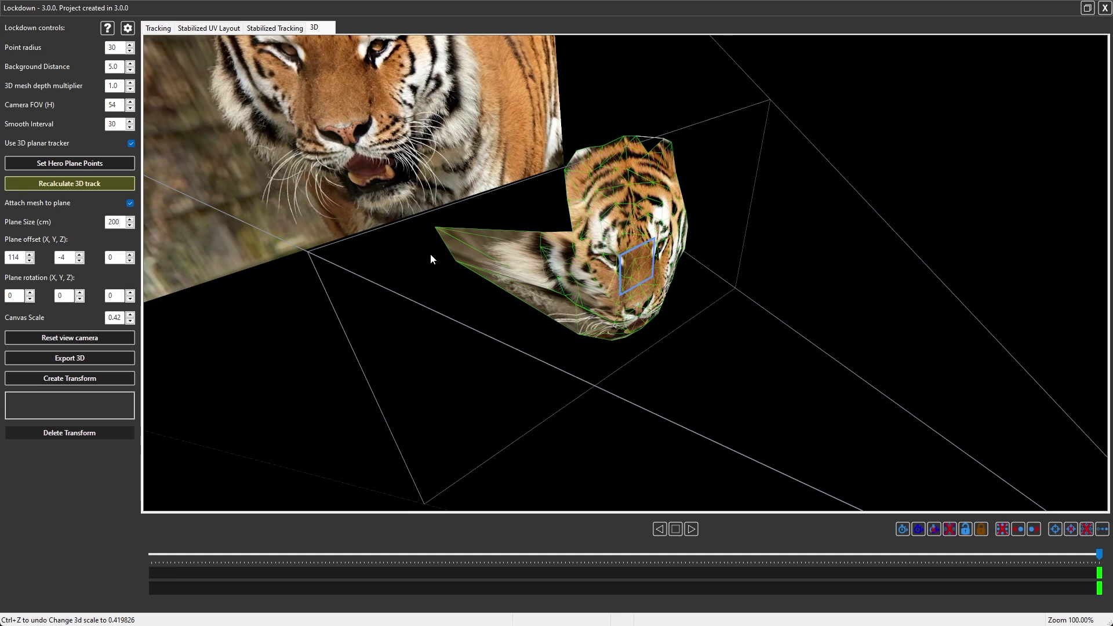
pyautogui.click(134, 144)
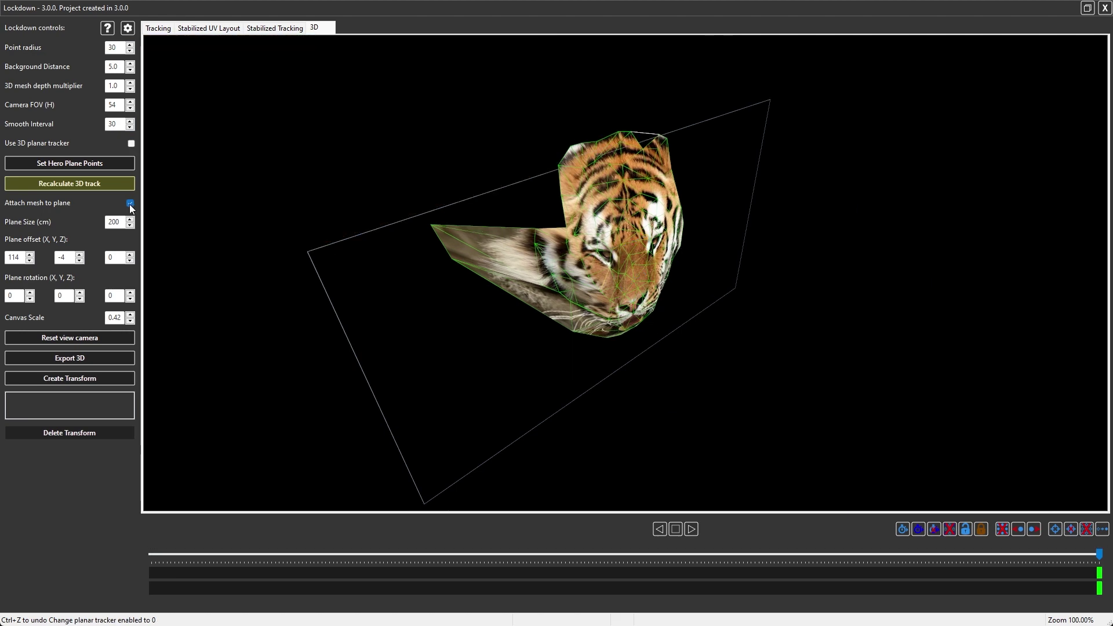
pyautogui.click(130, 203)
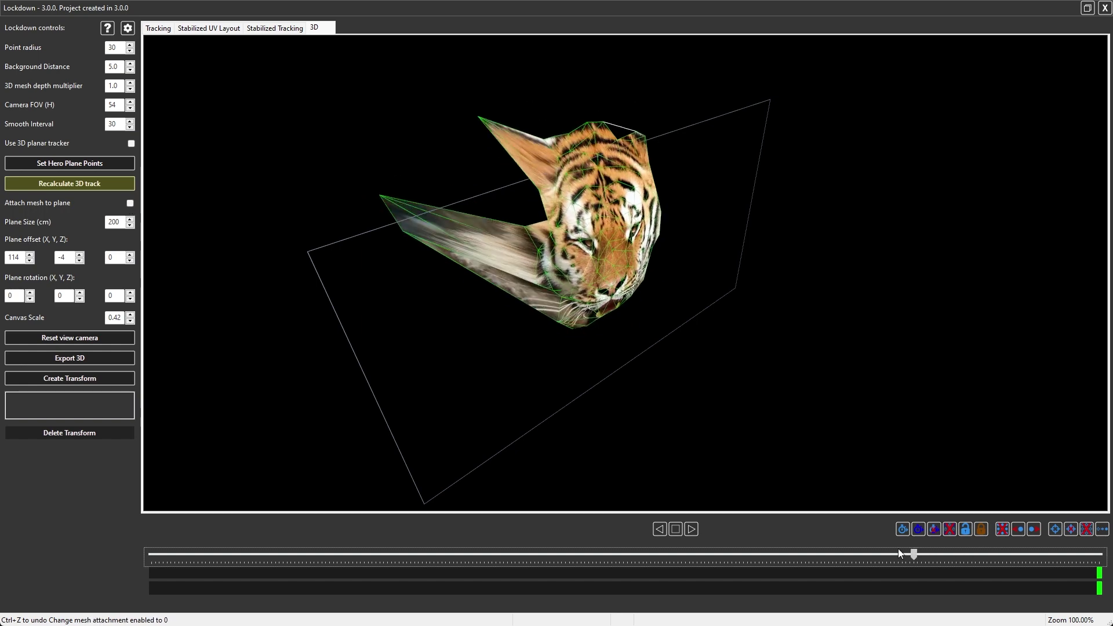
# Examine the detached mesh from an angle across the timeline, and the depth-map footage in After Effects' tiger 2 composition
pyautogui.moveTo(505, 240); pyautogui.dragTo(581, 288)
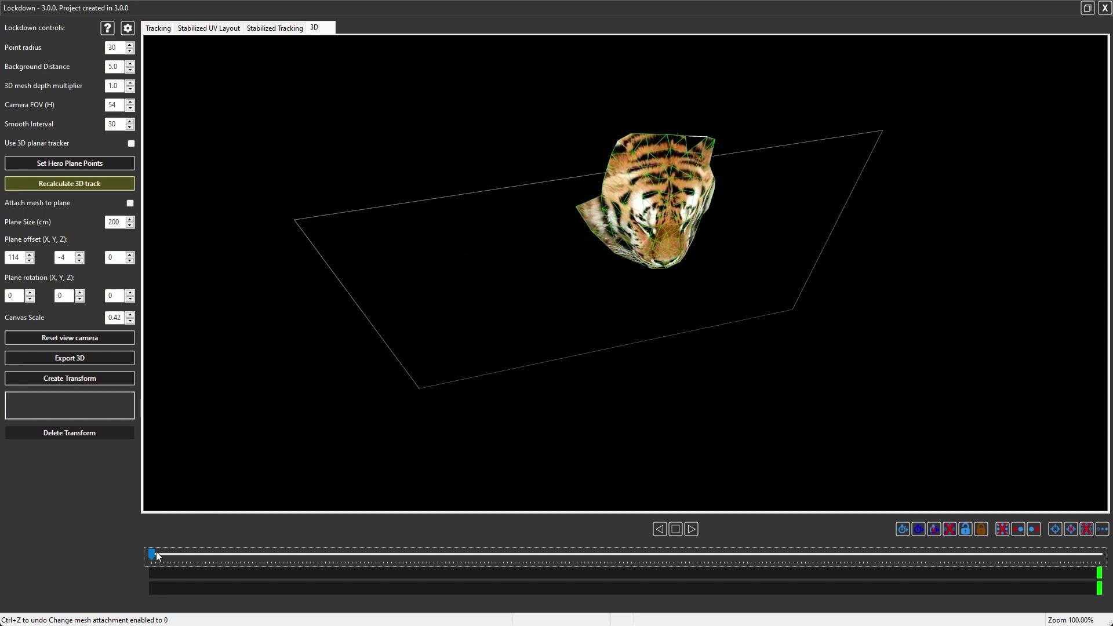
pyautogui.moveTo(158, 552); pyautogui.dragTo(22, 487)
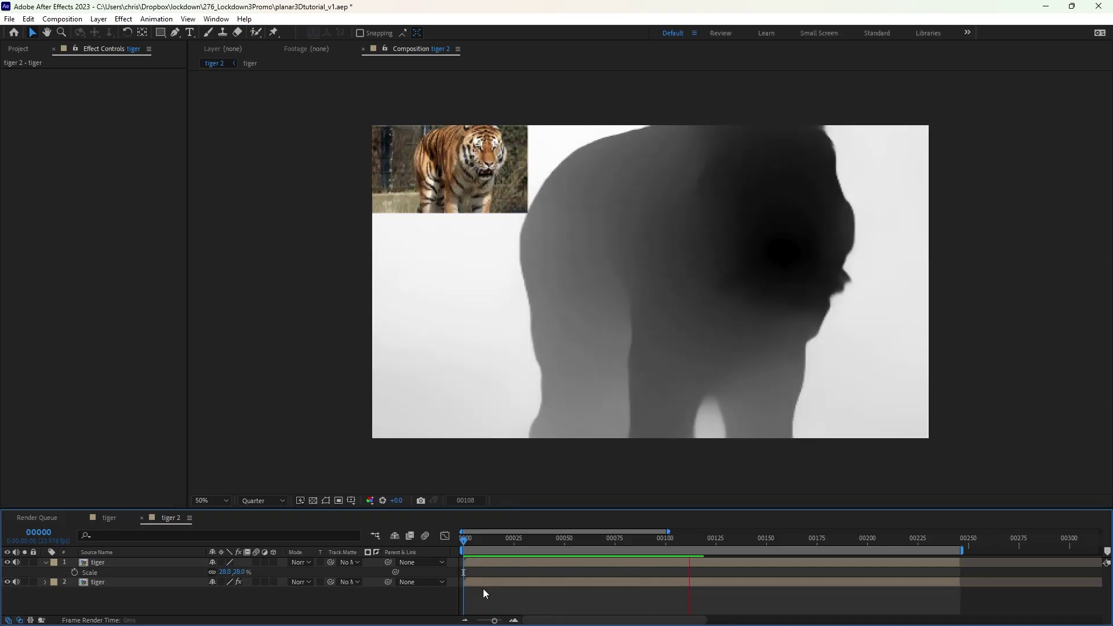
pyautogui.moveTo(704, 538); pyautogui.dragTo(441, 530)
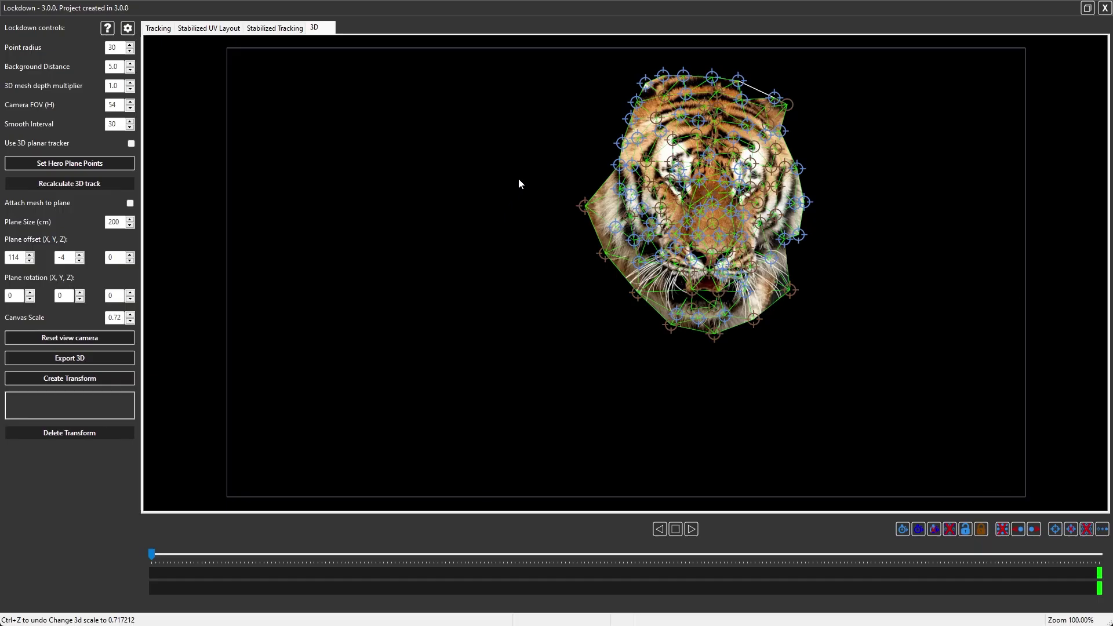
# Enable the 3D planar tracker and set the 3D mesh depth multiplier to 0
pyautogui.moveTo(518, 178); pyautogui.dragTo(535, 231)
pyautogui.scroll(-2, 484, 230)
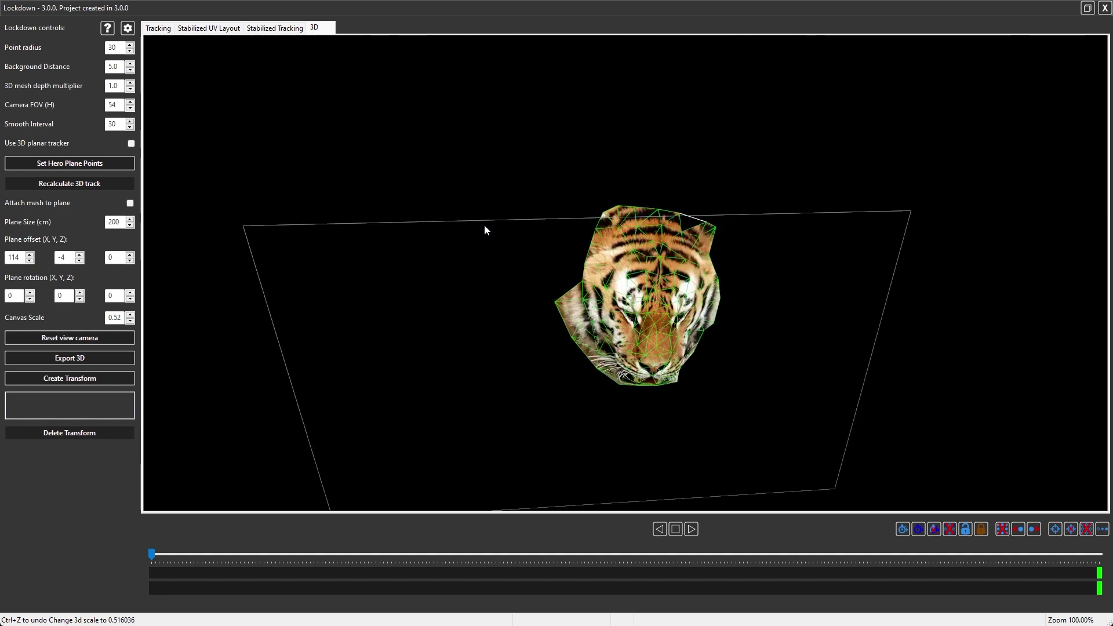
pyautogui.click(132, 143)
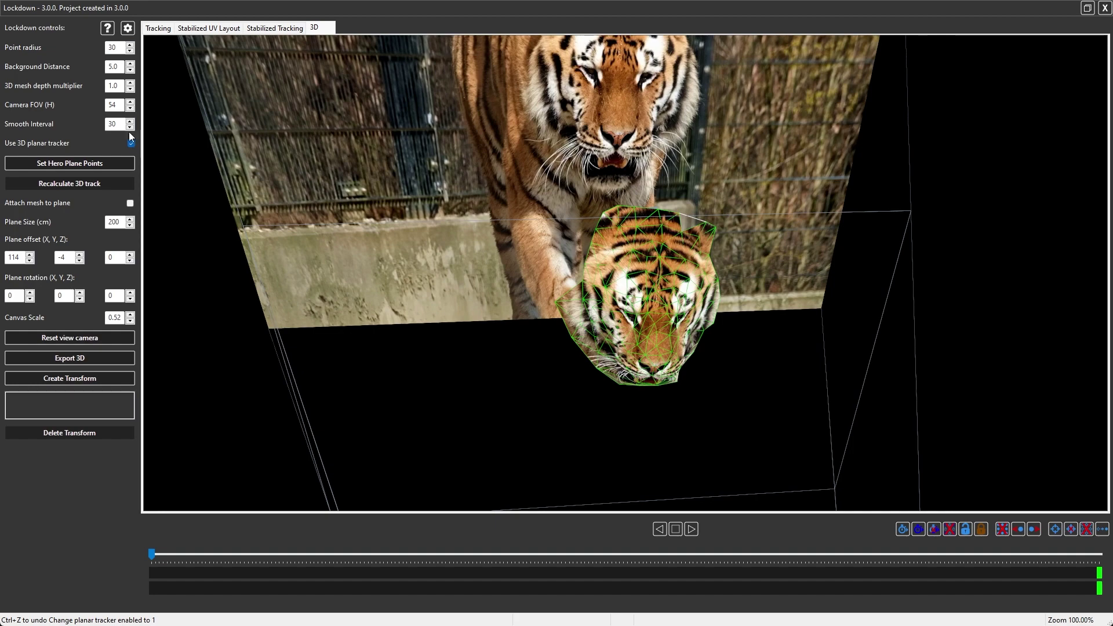
pyautogui.doubleClick(123, 86)
pyautogui.write('0')
# Compare the flattened mesh and tracked plane at the first and last frames, from an angle and from the reset camera view
pyautogui.moveTo(190, 117); pyautogui.dragTo(324, 434)
pyautogui.moveTo(154, 555); pyautogui.dragTo(1098, 554)
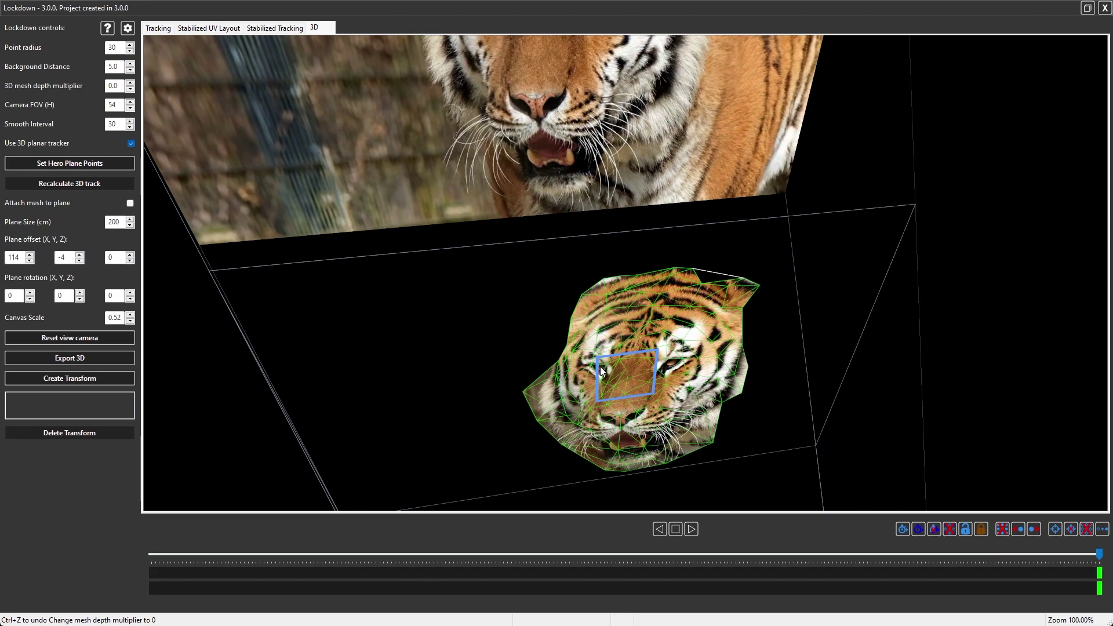
pyautogui.moveTo(598, 367); pyautogui.dragTo(681, 311)
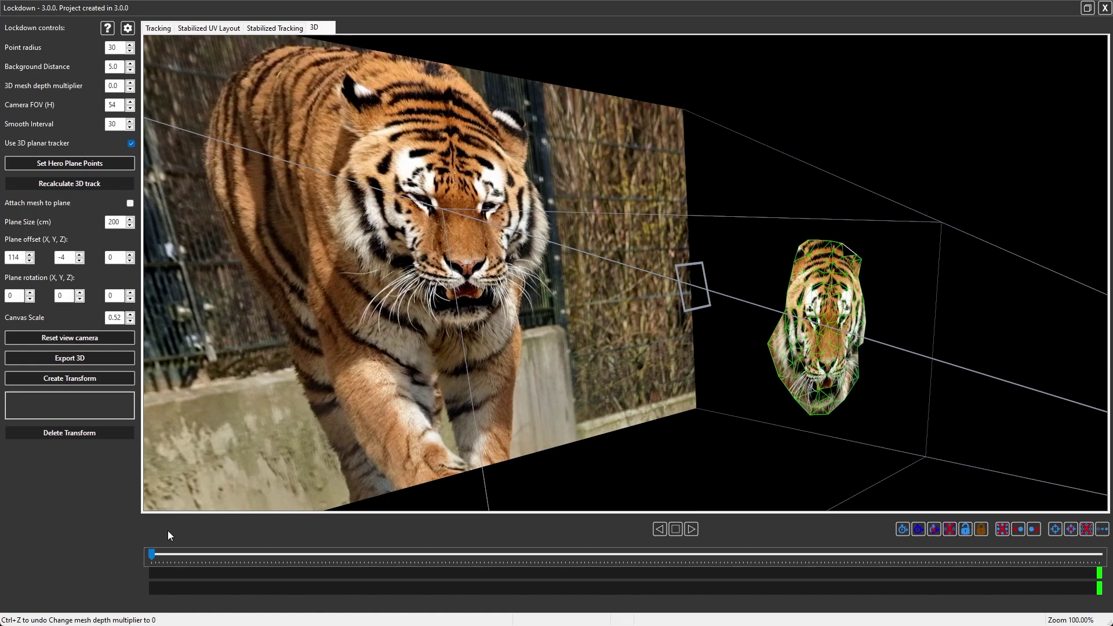
pyautogui.moveTo(151, 555); pyautogui.dragTo(3, 531)
pyautogui.click(69, 337)
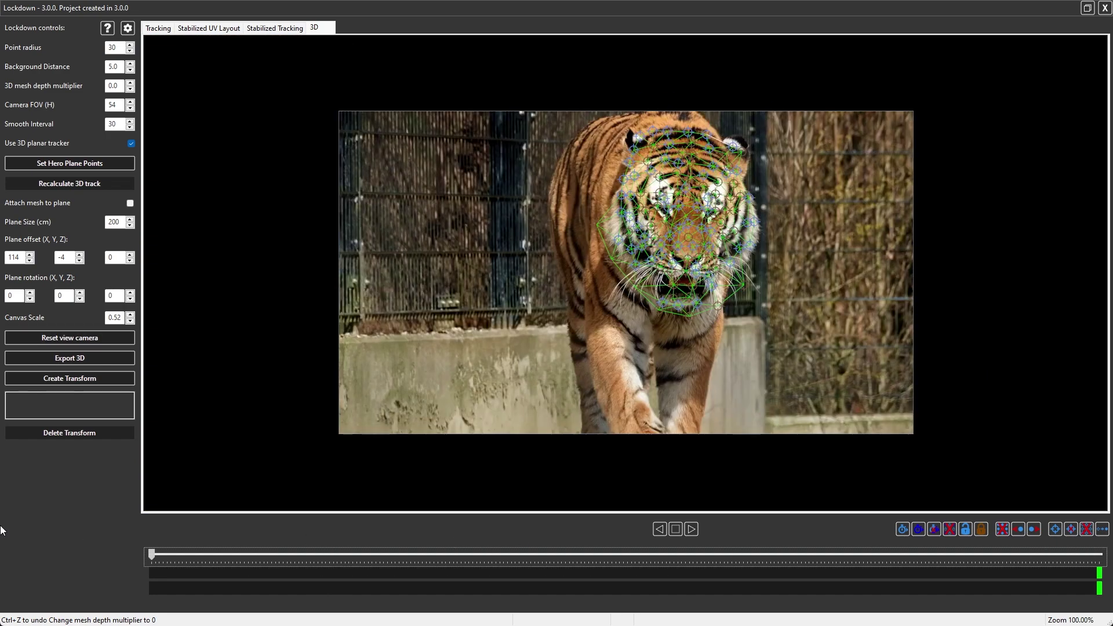
pyautogui.press('End')
pyautogui.press('Home')
pyautogui.press('End')
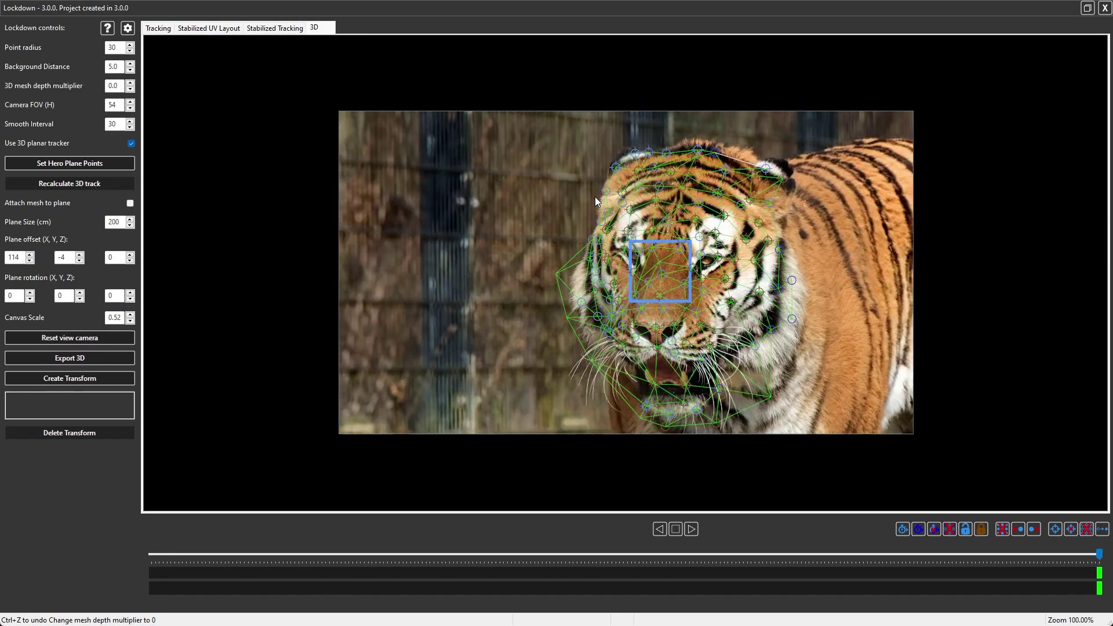
pyautogui.press('Home')
pyautogui.press('End')
# Reposition the tracked plane over the bridge of the tiger's nose, with offset X 128 and Y 45
pyautogui.moveTo(631, 258)
pyautogui.mouseDown()
pyautogui.moveTo(636, 271)
pyautogui.moveTo(634, 258)
pyautogui.moveTo(510, 208)
pyautogui.moveTo(616, 261)
pyautogui.mouseUp()
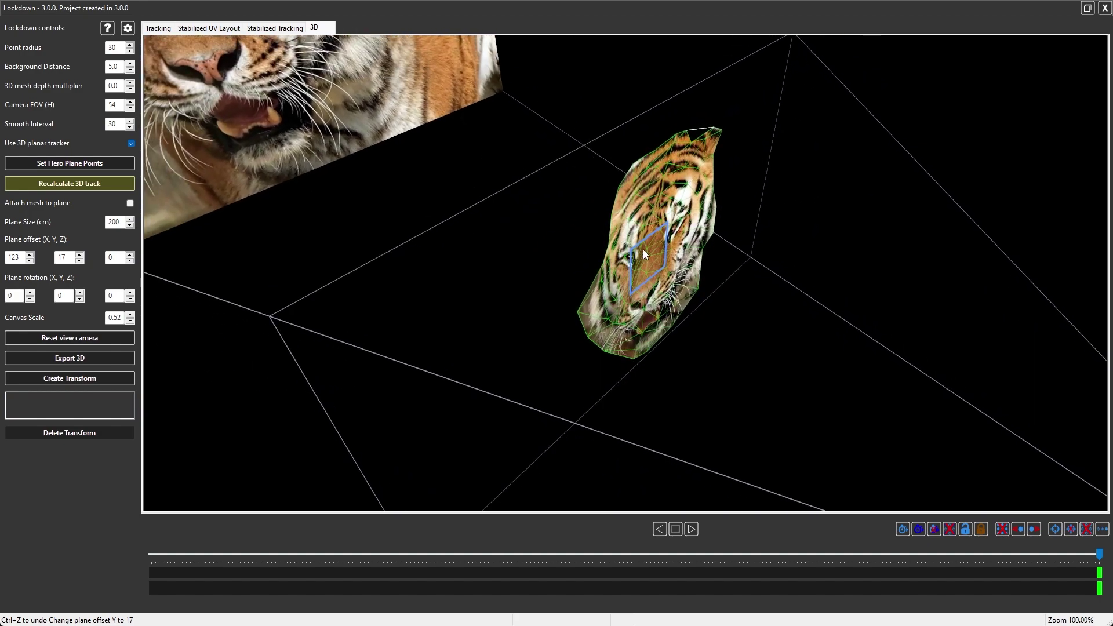
pyautogui.click(647, 273)
pyautogui.click(475, 223)
pyautogui.click(118, 335)
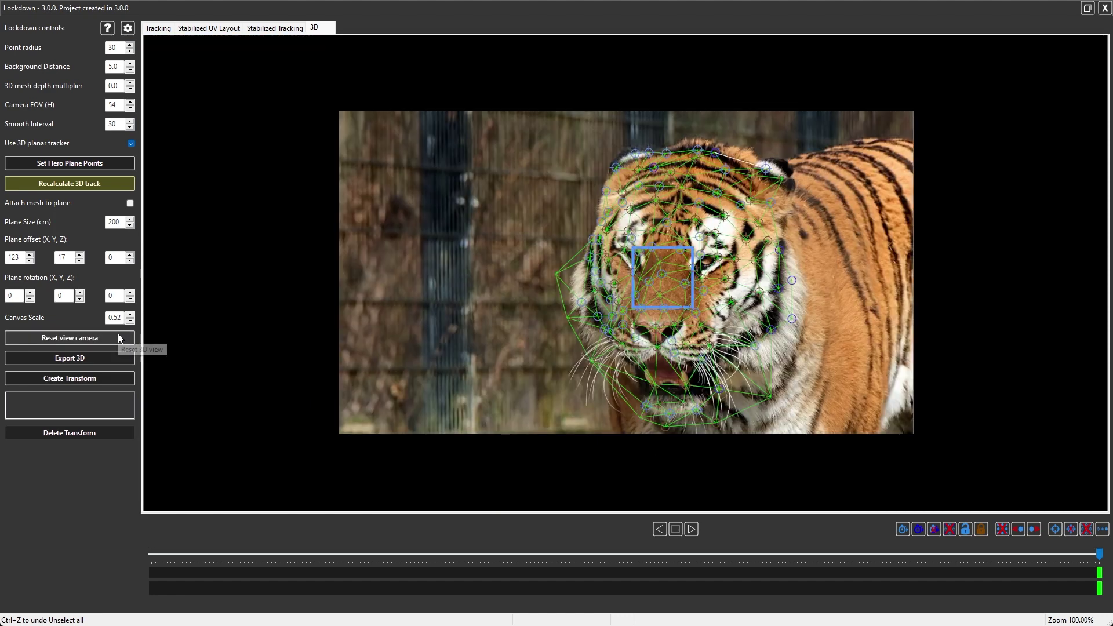
pyautogui.moveTo(632, 249); pyautogui.dragTo(634, 253)
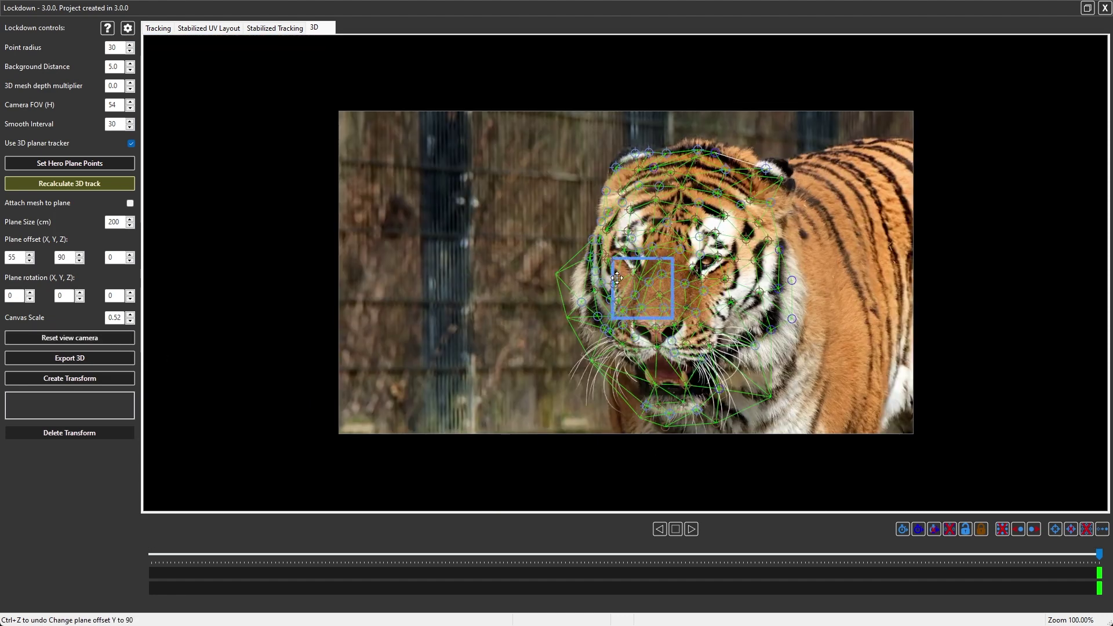
pyautogui.click(634, 253)
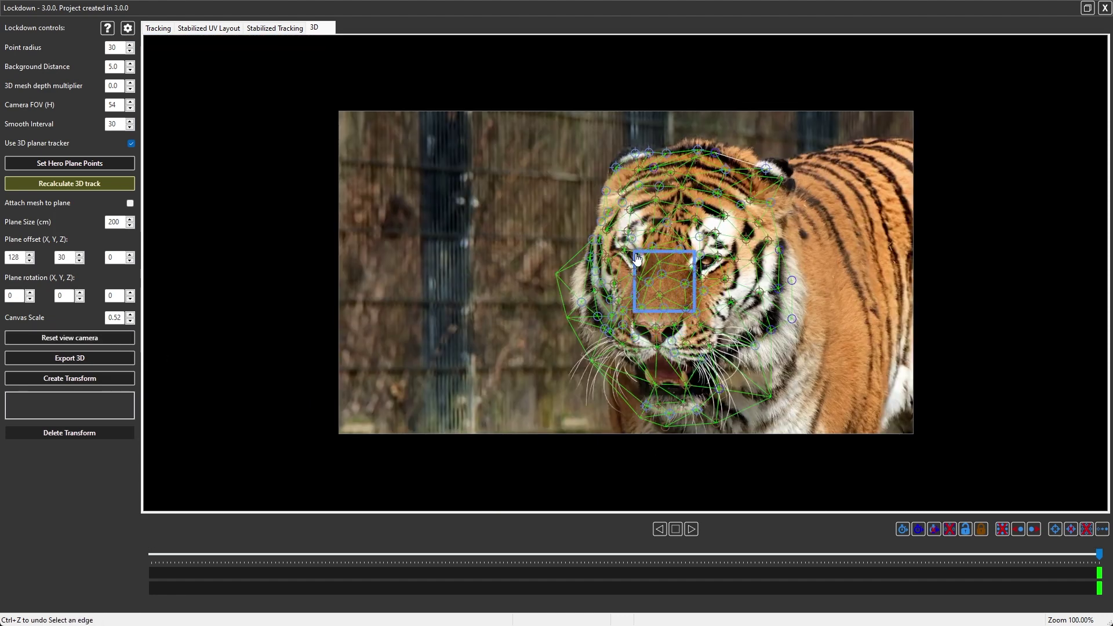
pyautogui.moveTo(637, 258)
pyautogui.mouseDown()
pyautogui.moveTo(502, 158)
pyautogui.moveTo(536, 162)
pyautogui.moveTo(636, 258)
pyautogui.mouseUp()
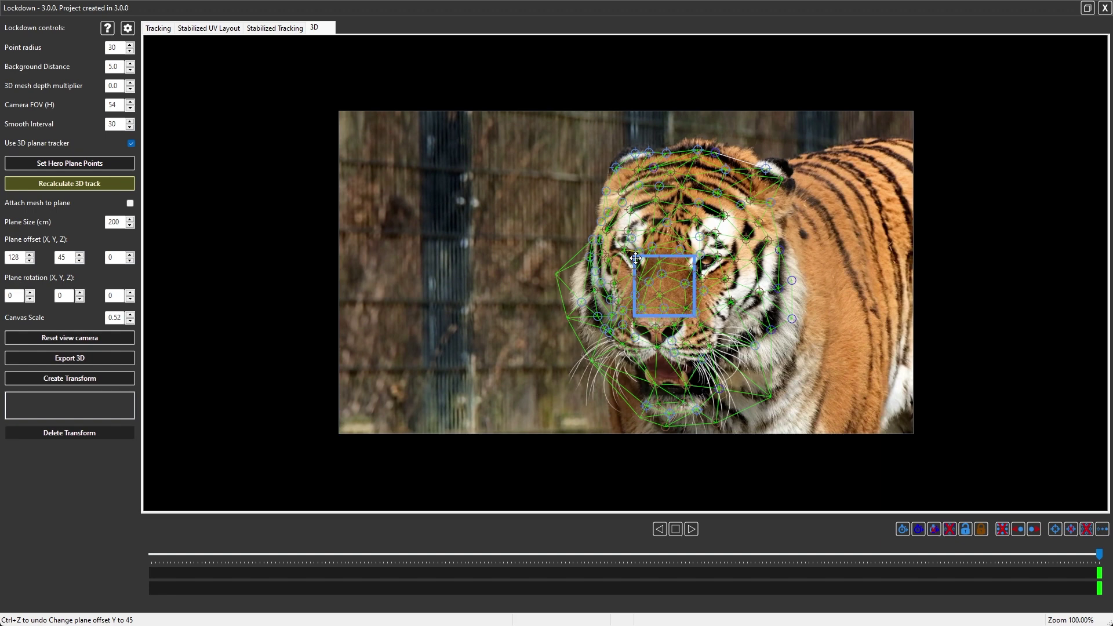
pyautogui.click(635, 258)
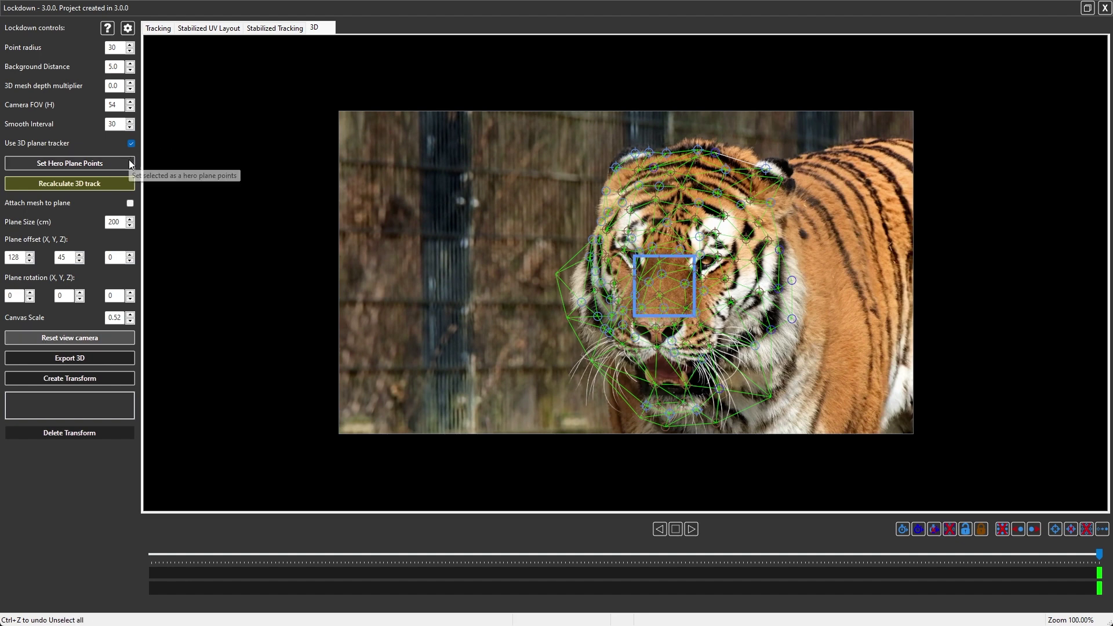
# Recalculate the 3D track with no points selected
pyautogui.moveTo(550, 338)
pyautogui.mouseDown()
pyautogui.moveTo(719, 74)
pyautogui.moveTo(543, 136)
pyautogui.mouseUp()
pyautogui.click(544, 137)
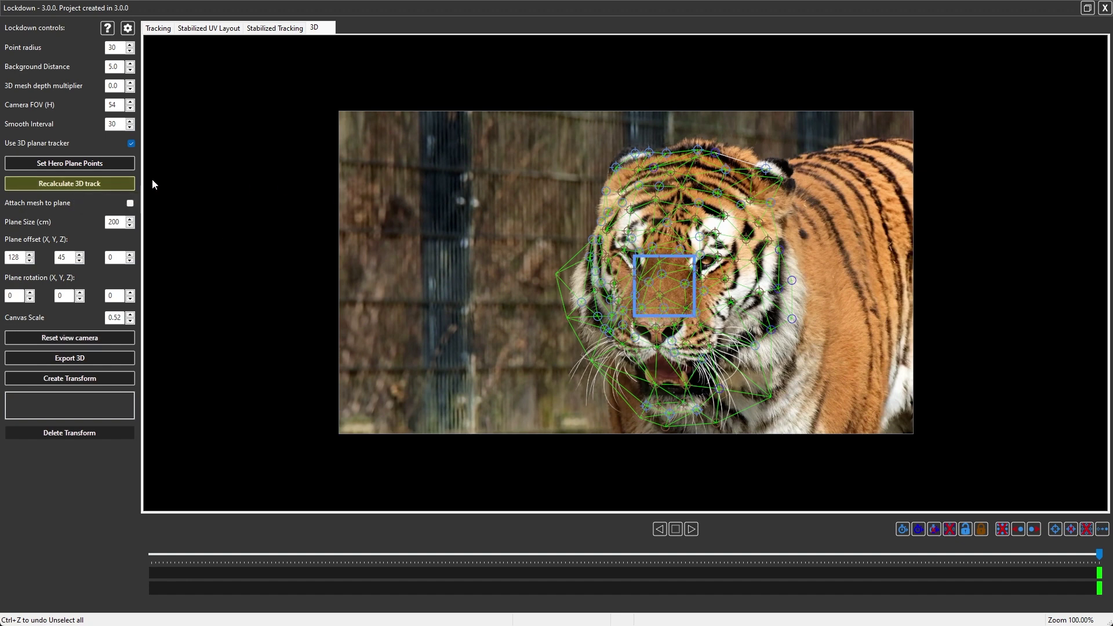
pyautogui.click(122, 183)
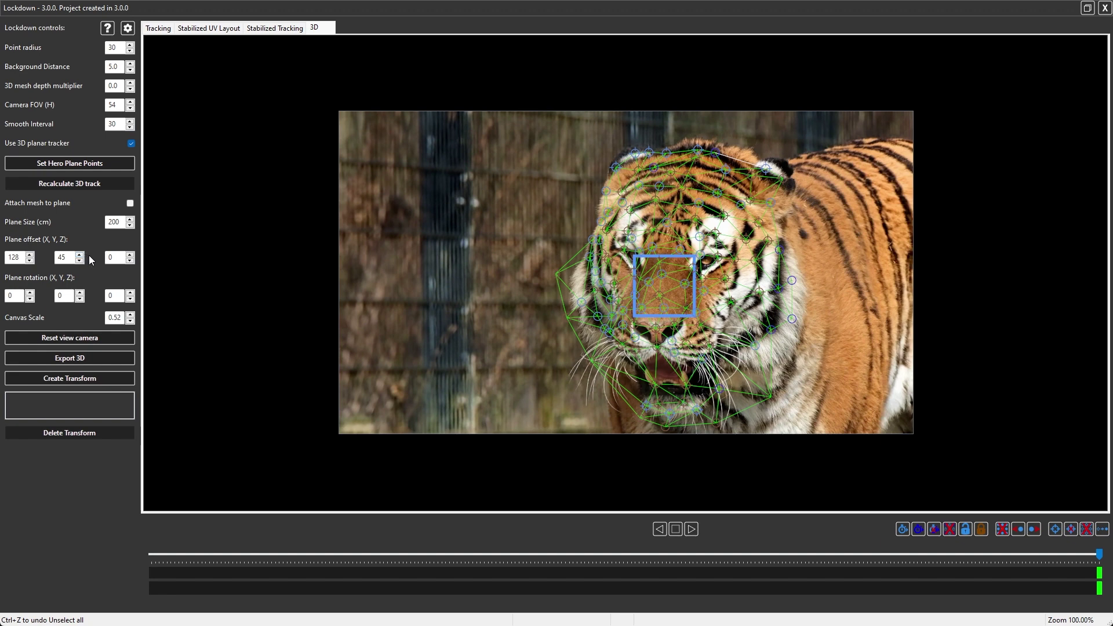
pyautogui.click(96, 188)
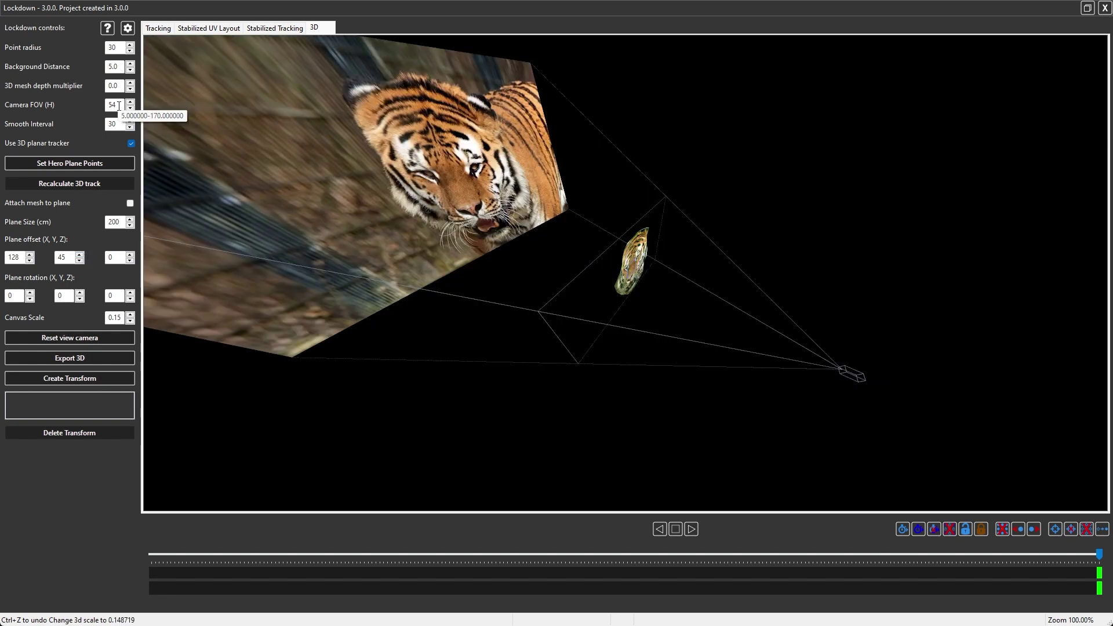
# Set the horizontal camera FOV to 30, check the plane's position at the first frame, and reduce the FOV to 20
pyautogui.doubleClick(112, 105)
pyautogui.write('30')
pyautogui.press('Return')
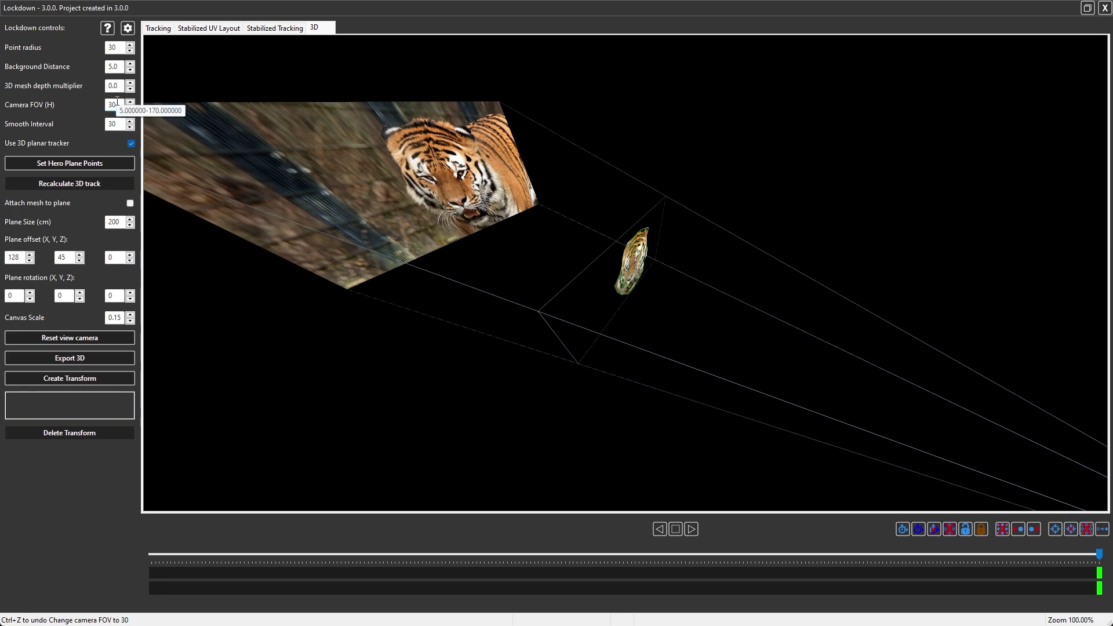
pyautogui.moveTo(1094, 563); pyautogui.dragTo(128, 506)
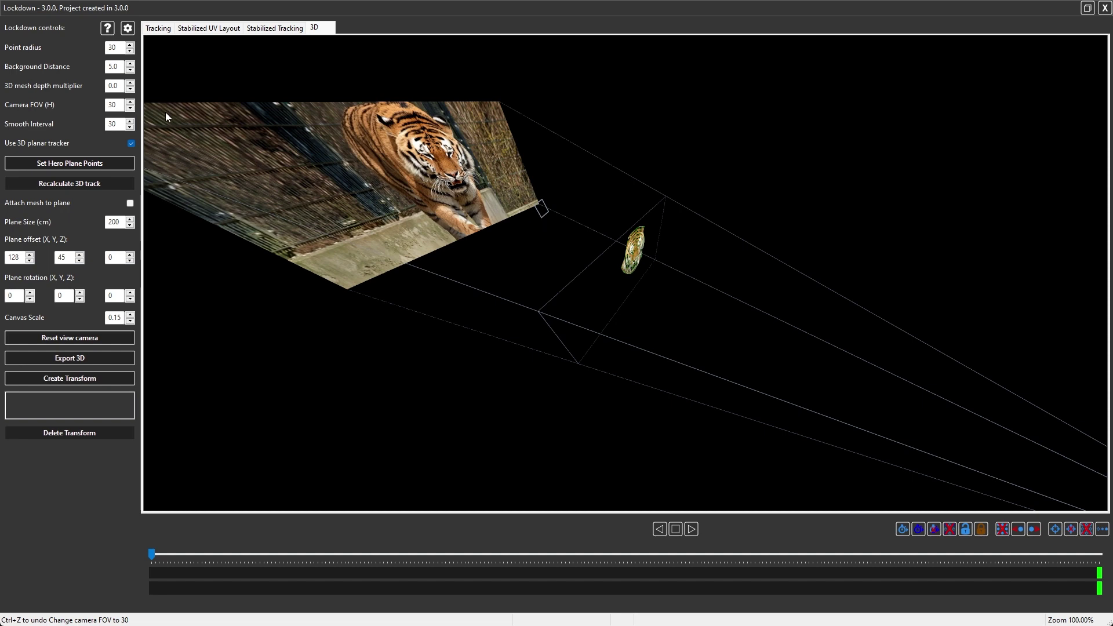
pyautogui.scroll(2, 508, 208)
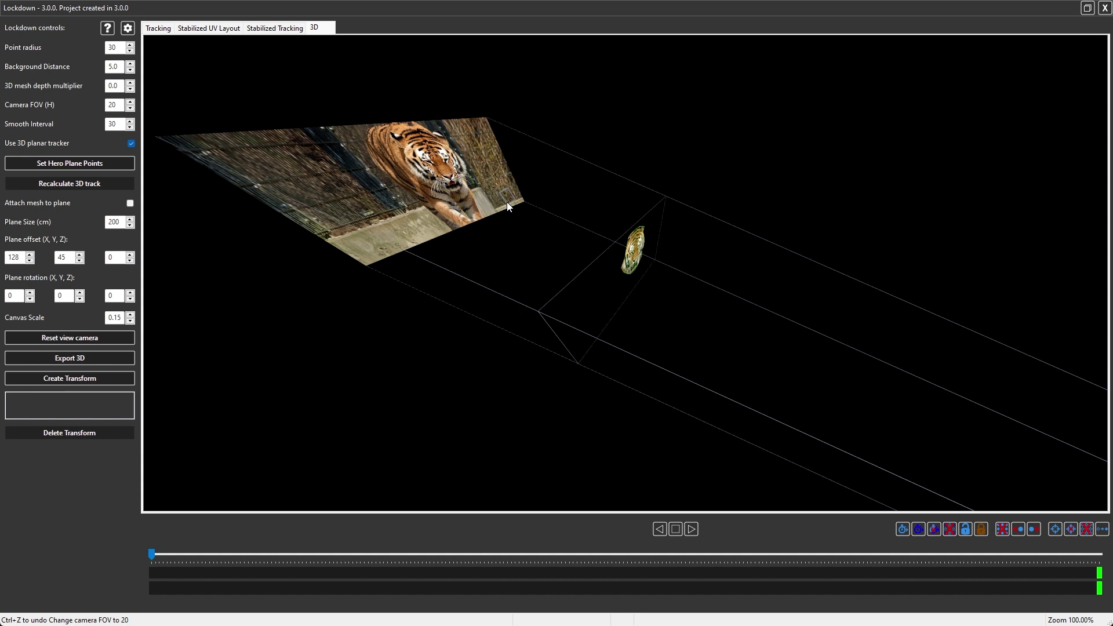
# Attach the mesh to the plane and examine its movement through the scene between the first and last frames
pyautogui.click(130, 202)
pyautogui.moveTo(490, 264); pyautogui.dragTo(539, 248)
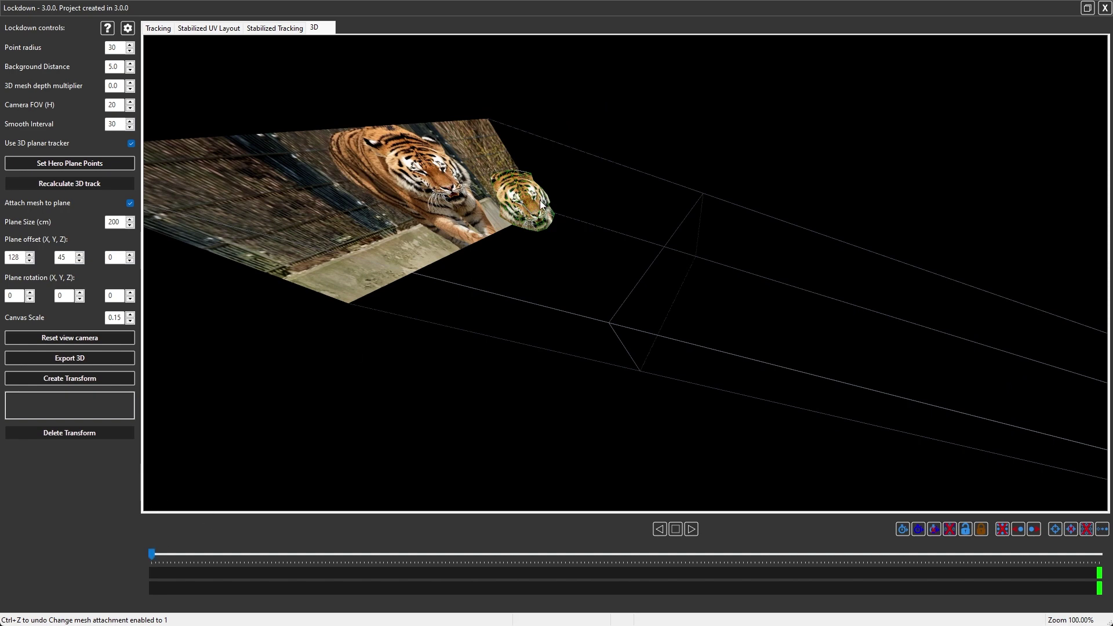
pyautogui.click(1098, 553)
pyautogui.moveTo(1099, 554); pyautogui.dragTo(150, 553)
pyautogui.click(517, 212)
pyautogui.moveTo(530, 208); pyautogui.dragTo(663, 294)
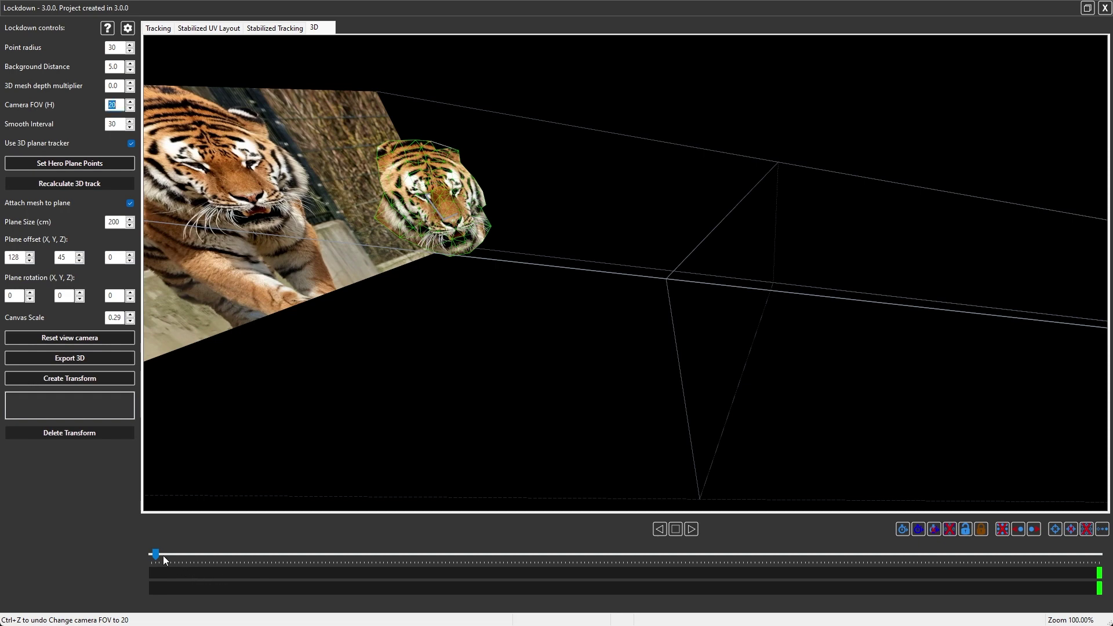
pyautogui.moveTo(162, 555); pyautogui.dragTo(1026, 562)
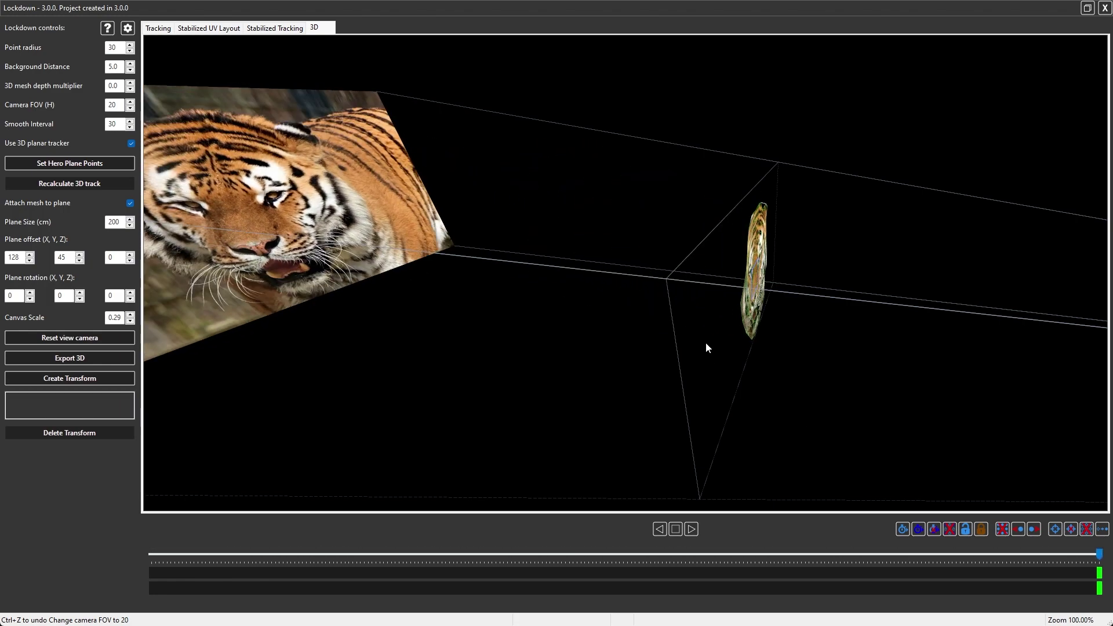
# Detach the mesh from the plane and check the plane track near the end of the shot, from an angle and head-on
pyautogui.doubleClick(130, 203)
pyautogui.moveTo(1099, 554); pyautogui.dragTo(921, 535)
pyautogui.moveTo(725, 406); pyautogui.dragTo(696, 499)
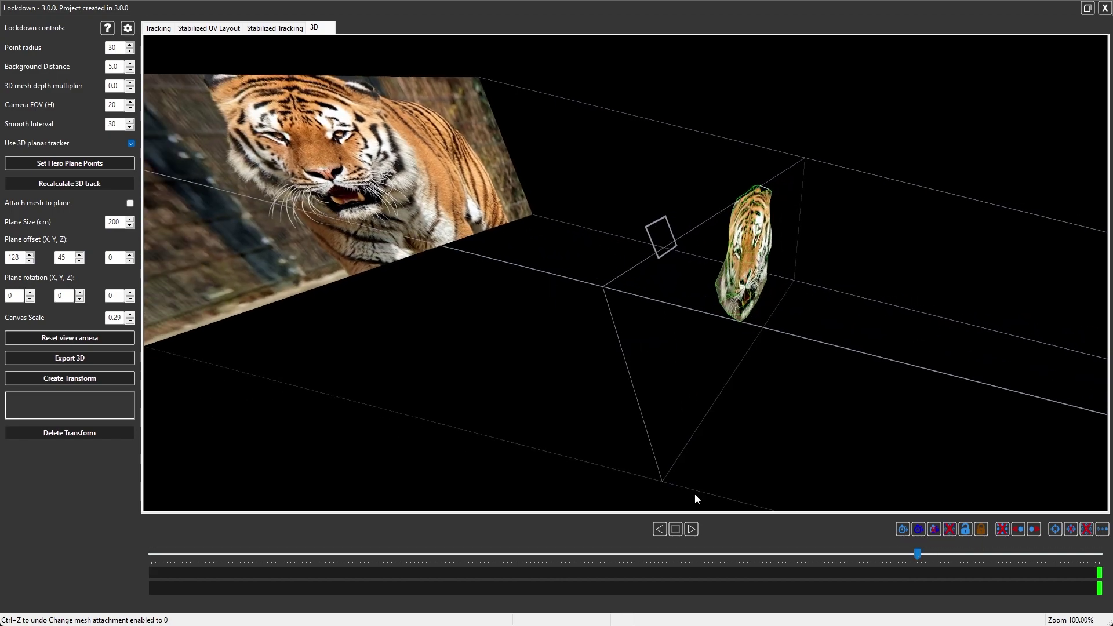
pyautogui.moveTo(892, 555); pyautogui.dragTo(932, 556)
pyautogui.scroll(8, 636, 325)
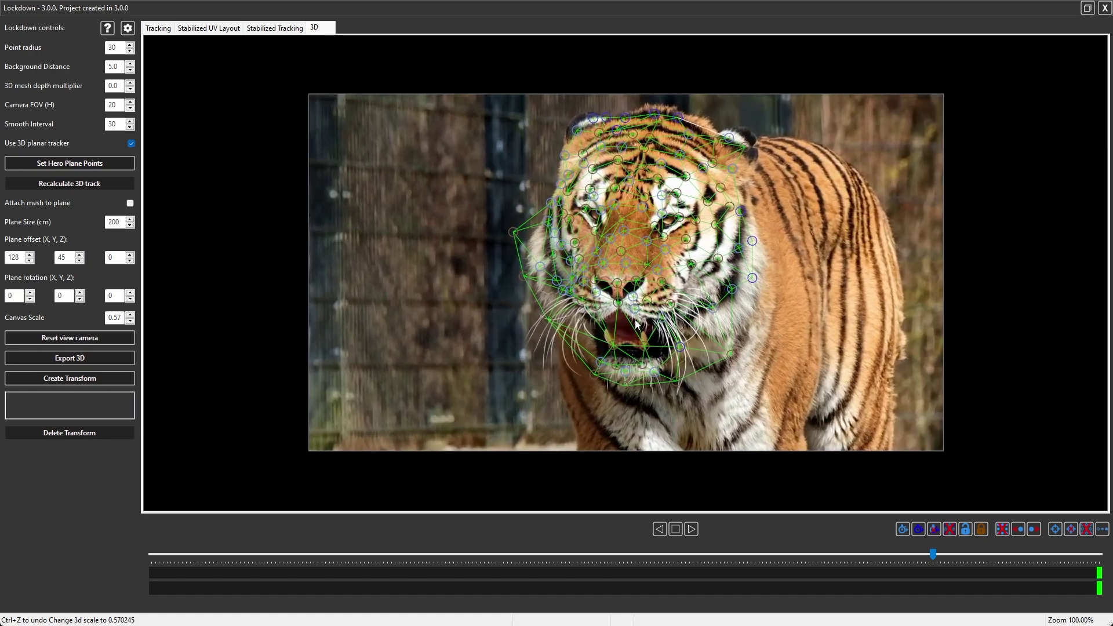
pyautogui.scroll(1, 635, 325)
pyautogui.moveTo(934, 553)
pyautogui.mouseDown()
pyautogui.moveTo(954, 554)
pyautogui.moveTo(902, 558)
pyautogui.moveTo(958, 555)
pyautogui.moveTo(922, 558)
pyautogui.moveTo(936, 557)
pyautogui.mouseUp()
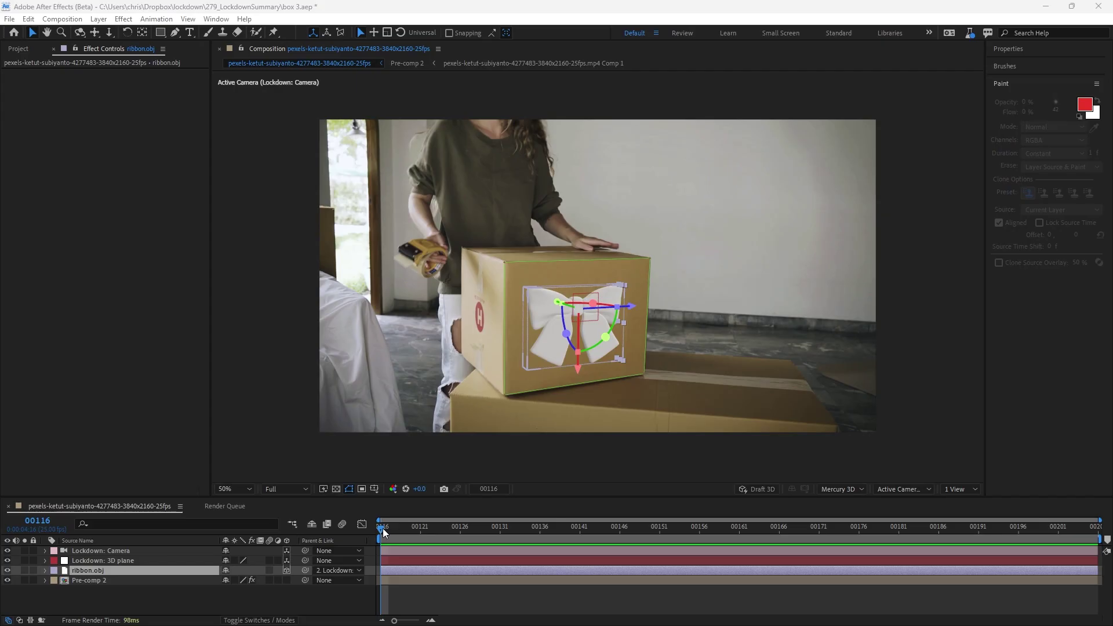
# Switch to After Effects and play back the ribbon.obj model tracked to the box, from frame 116
pyautogui.moveTo(382, 527); pyautogui.dragTo(938, 560)
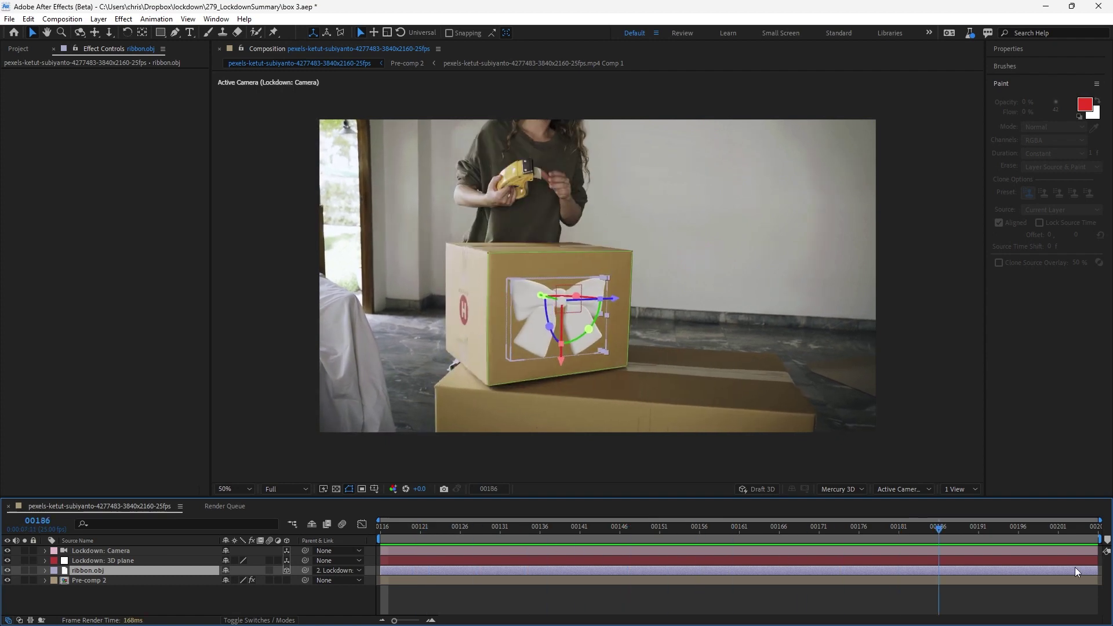
pyautogui.press('Home')
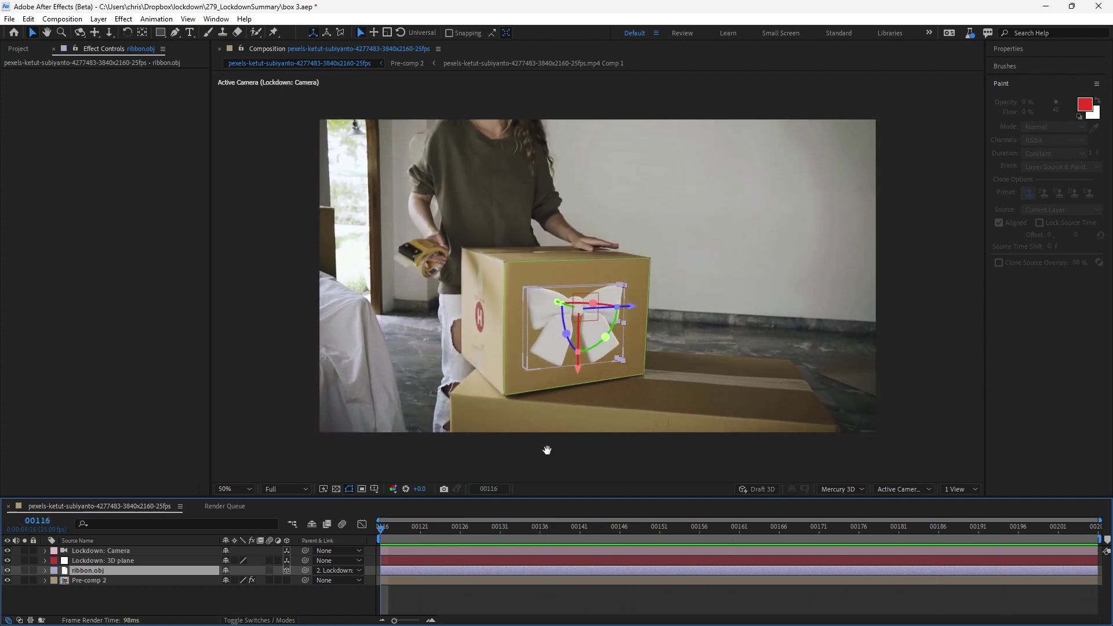
pyautogui.press('space')
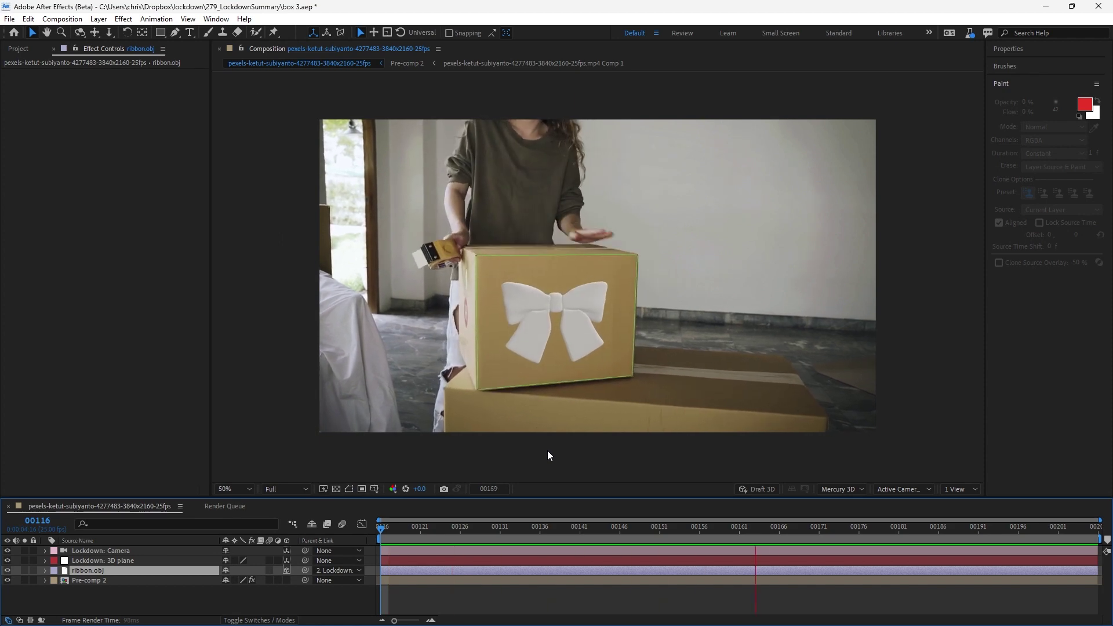
pyautogui.moveTo(423, 528); pyautogui.dragTo(251, 537)
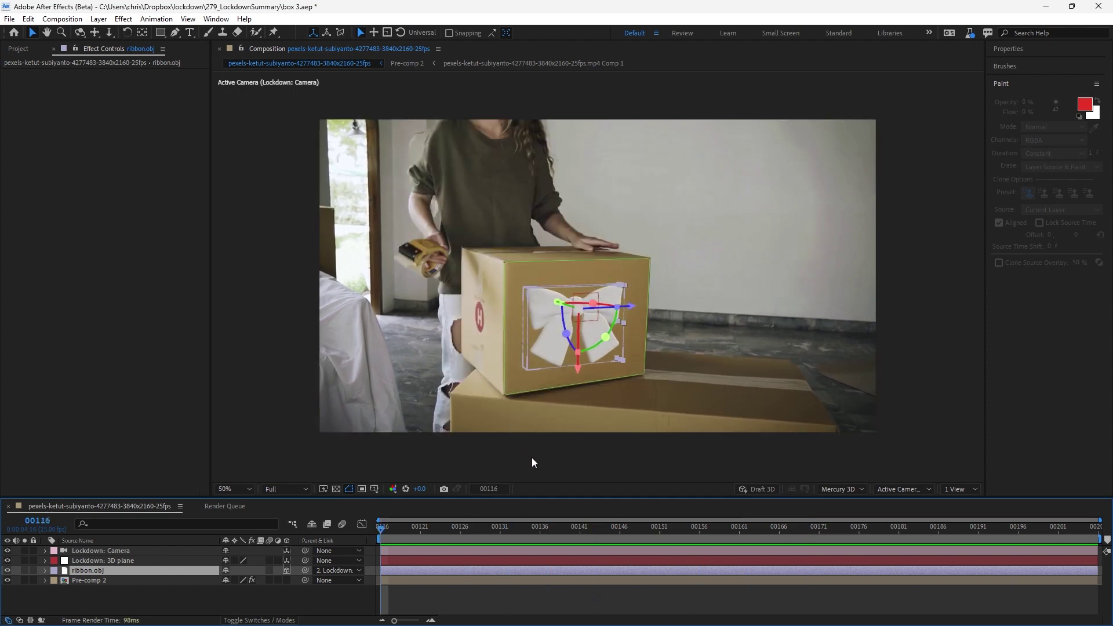
# Return to Lockdown, attach the tiger mesh to the plane and set the 3D mesh depth multiplier to 1.5
pyautogui.click(547, 450)
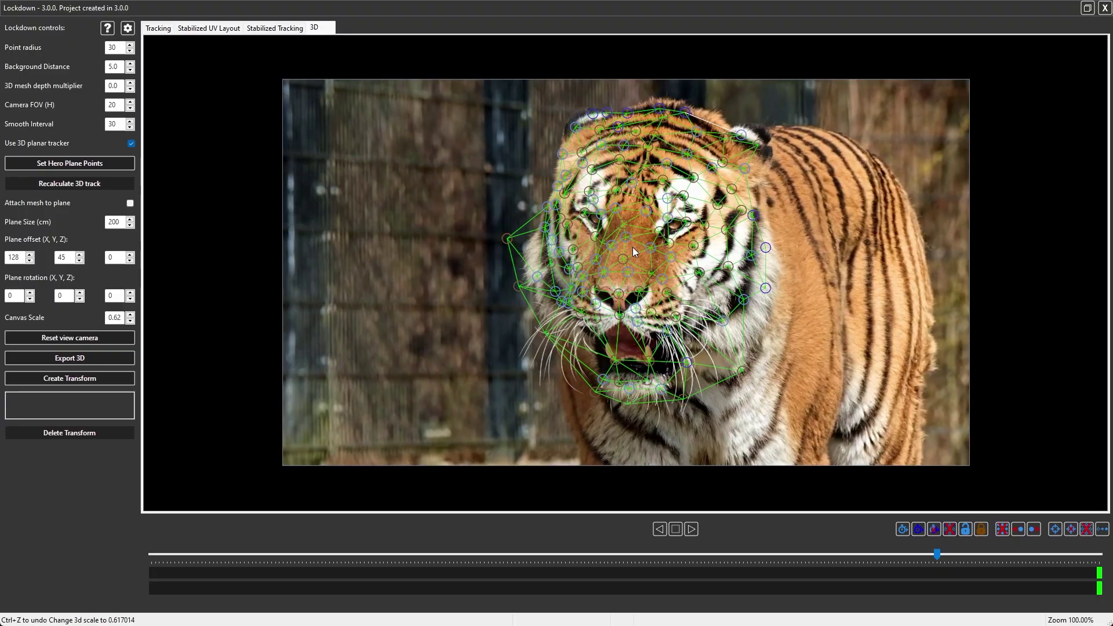
pyautogui.moveTo(624, 236); pyautogui.dragTo(750, 272)
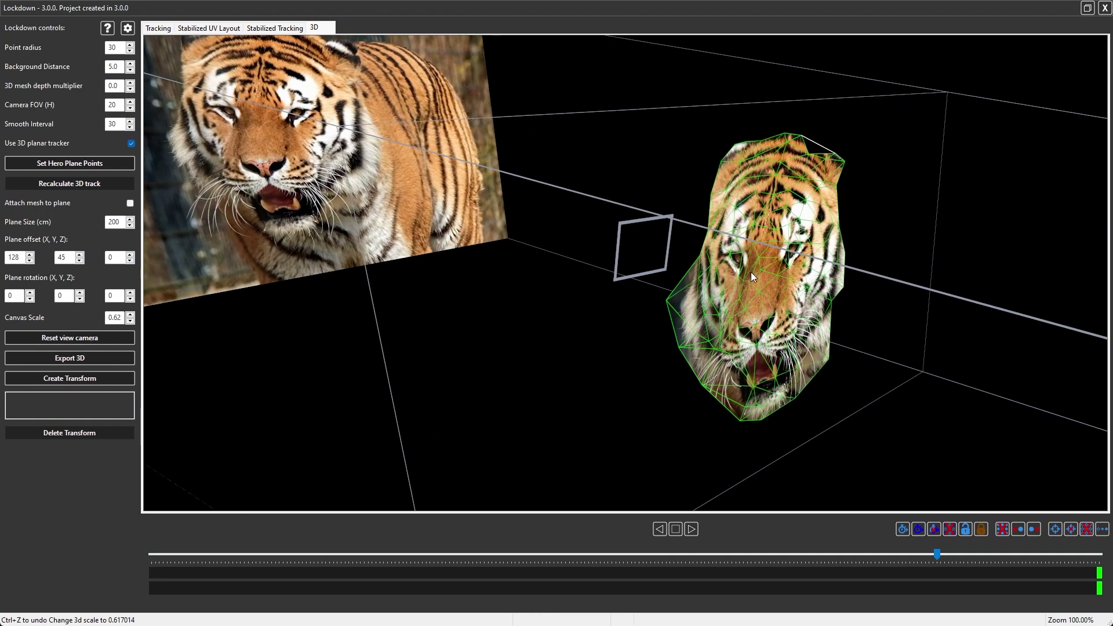
pyautogui.click(130, 203)
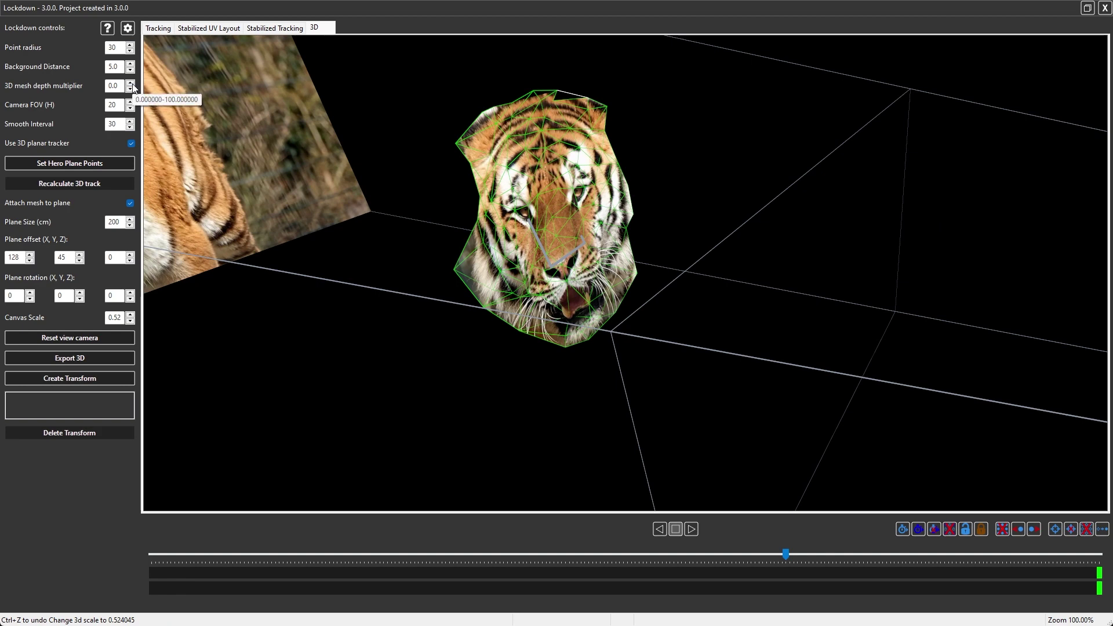
pyautogui.moveTo(132, 83); pyautogui.dragTo(131, 83)
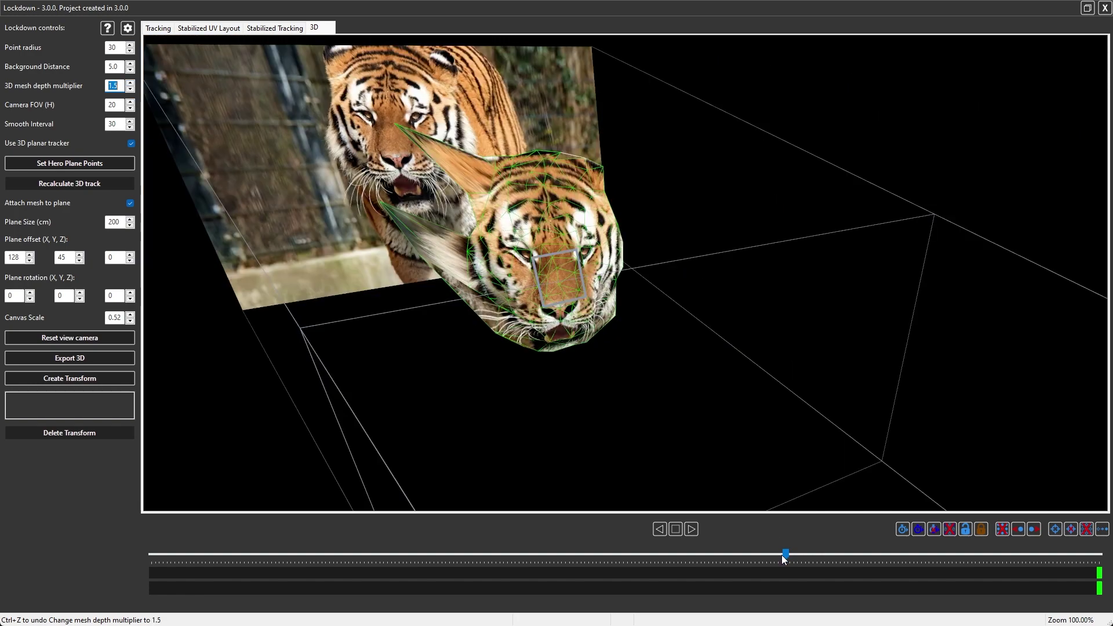
# Reset the view camera and reposition the plane on the tiger's nose to offset 117, 53 at the last frame
pyautogui.moveTo(784, 555); pyautogui.dragTo(300, 377)
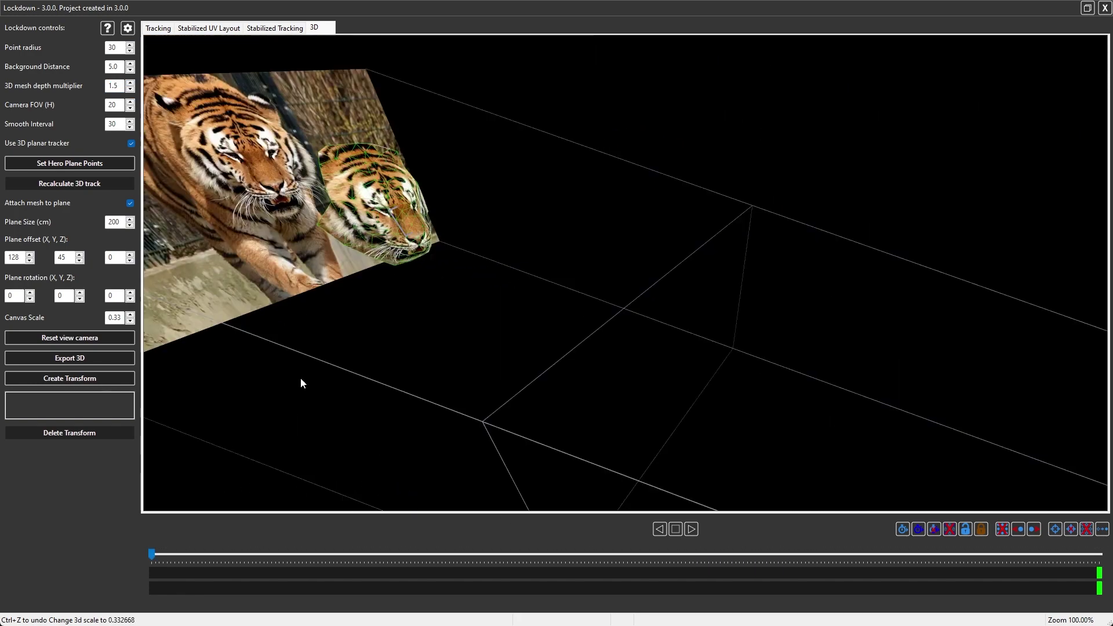
pyautogui.click(117, 332)
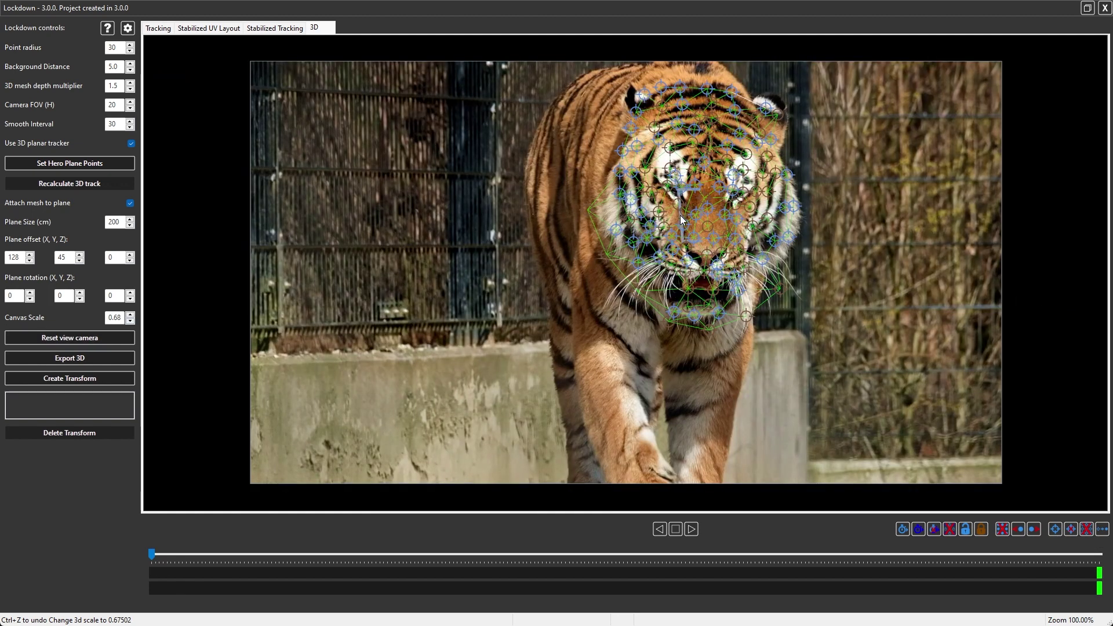
pyautogui.click(1103, 558)
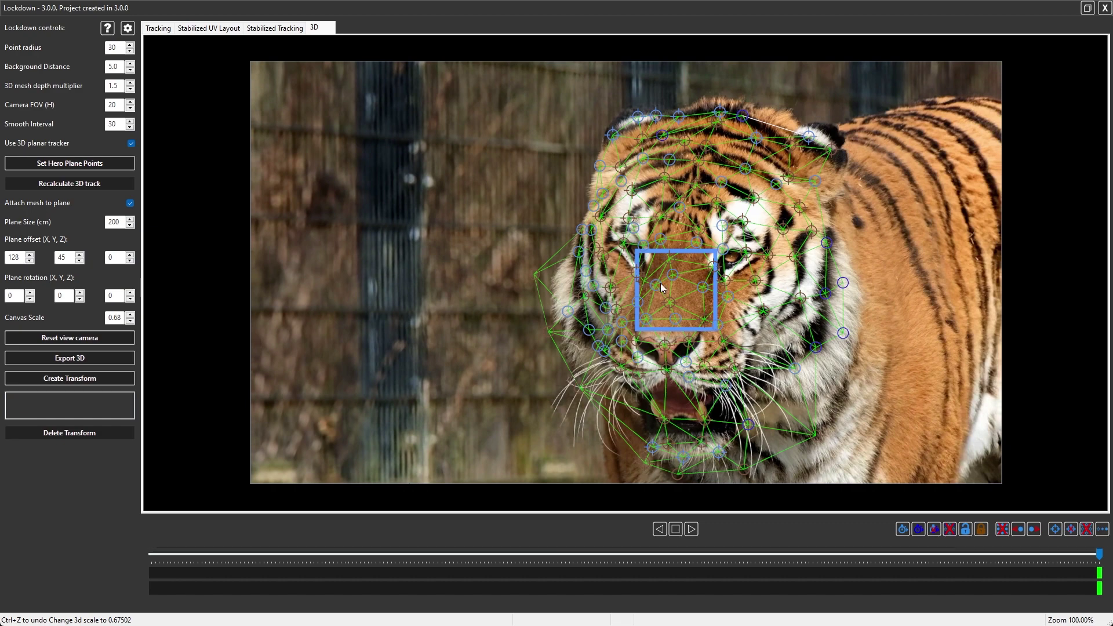
pyautogui.moveTo(684, 258); pyautogui.dragTo(639, 278)
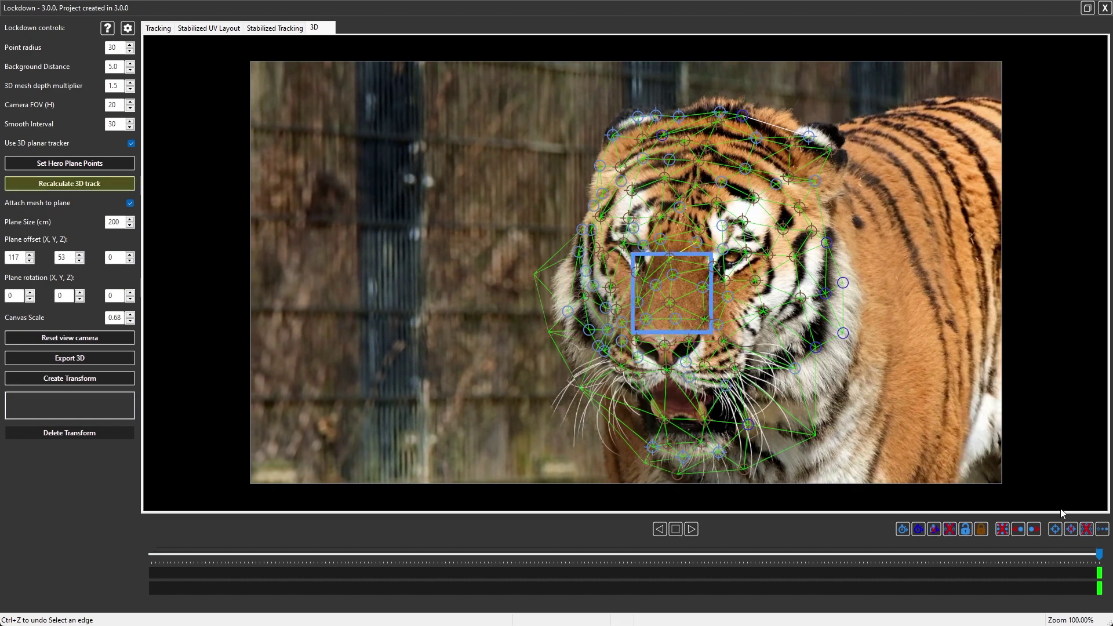
pyautogui.moveTo(1086, 552); pyautogui.dragTo(1099, 473)
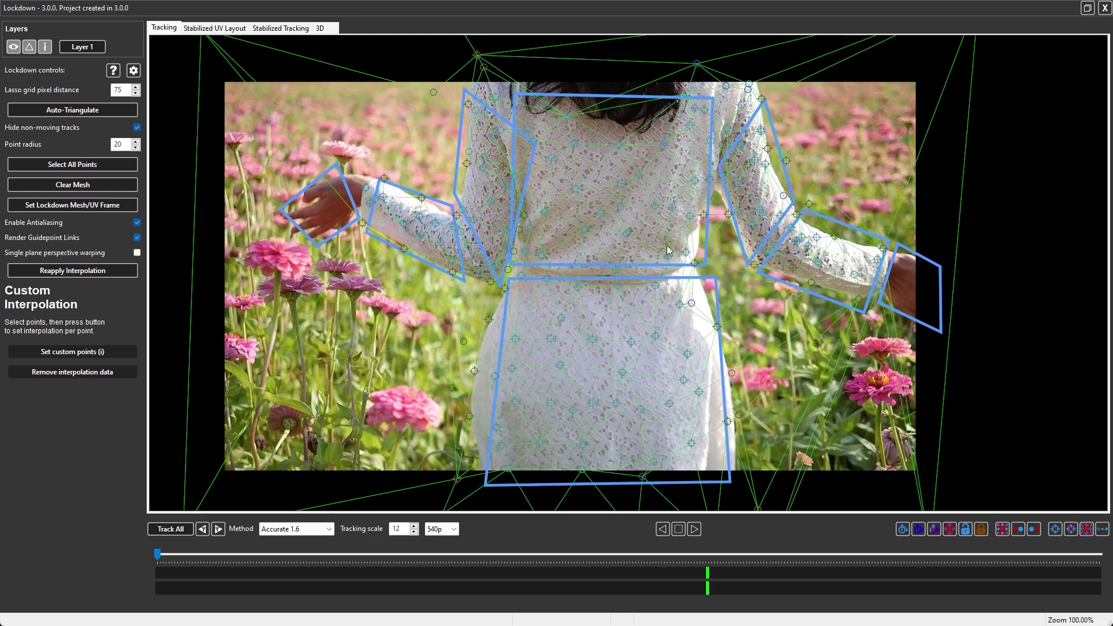
# Show the dress shot in the 3D view and place the plane on the woman's upper back at offset 114, -246
pyautogui.moveTo(171, 557)
pyautogui.mouseDown()
pyautogui.moveTo(370, 579)
pyautogui.moveTo(620, 581)
pyautogui.moveTo(1099, 556)
pyautogui.moveTo(349, 542)
pyautogui.moveTo(157, 551)
pyautogui.mouseUp()
pyautogui.click(324, 31)
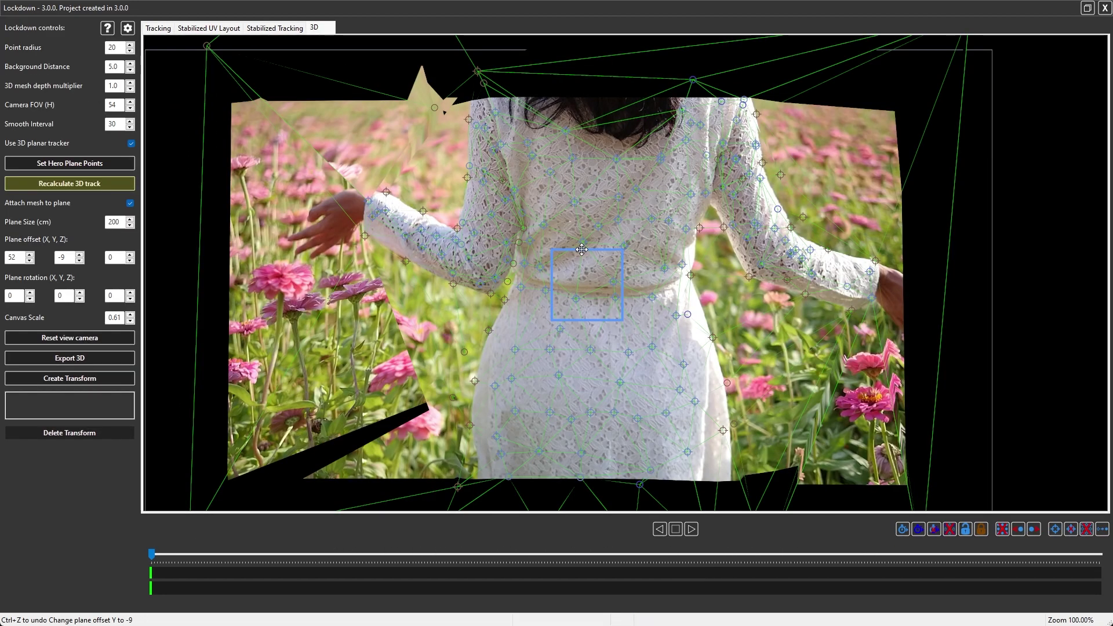
pyautogui.moveTo(581, 250); pyautogui.dragTo(605, 168)
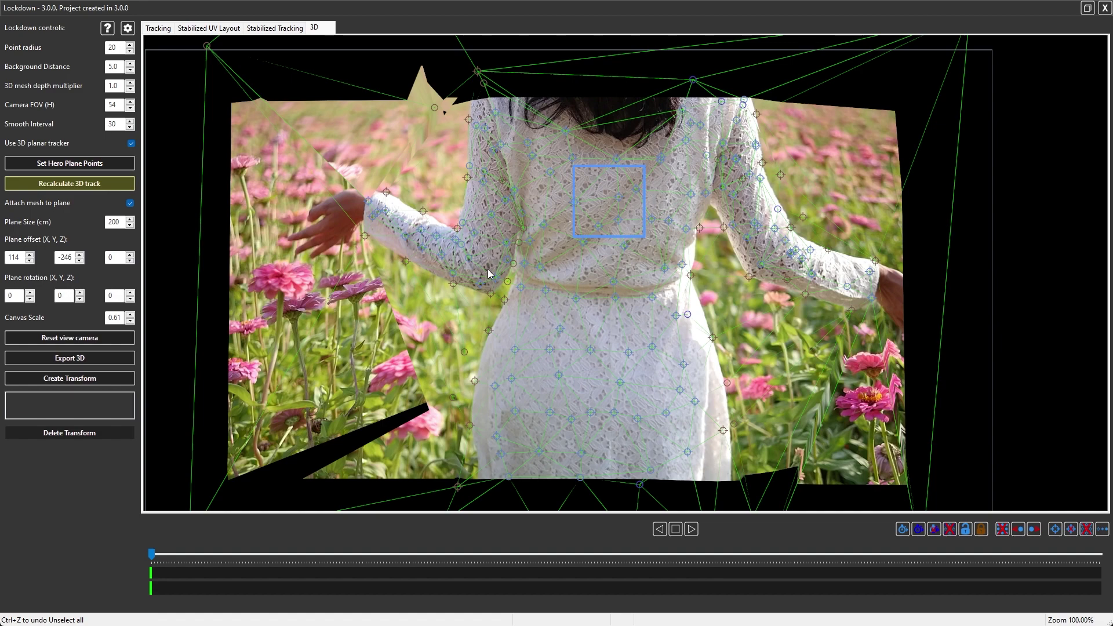
# Track the plane to the woman's left upper sleeve, using its points as hero plane points and plane offset -212, -239
pyautogui.moveTo(470, 260)
pyautogui.mouseDown()
pyautogui.moveTo(464, 174)
pyautogui.moveTo(480, 122)
pyautogui.moveTo(517, 200)
pyautogui.moveTo(520, 247)
pyautogui.mouseUp()
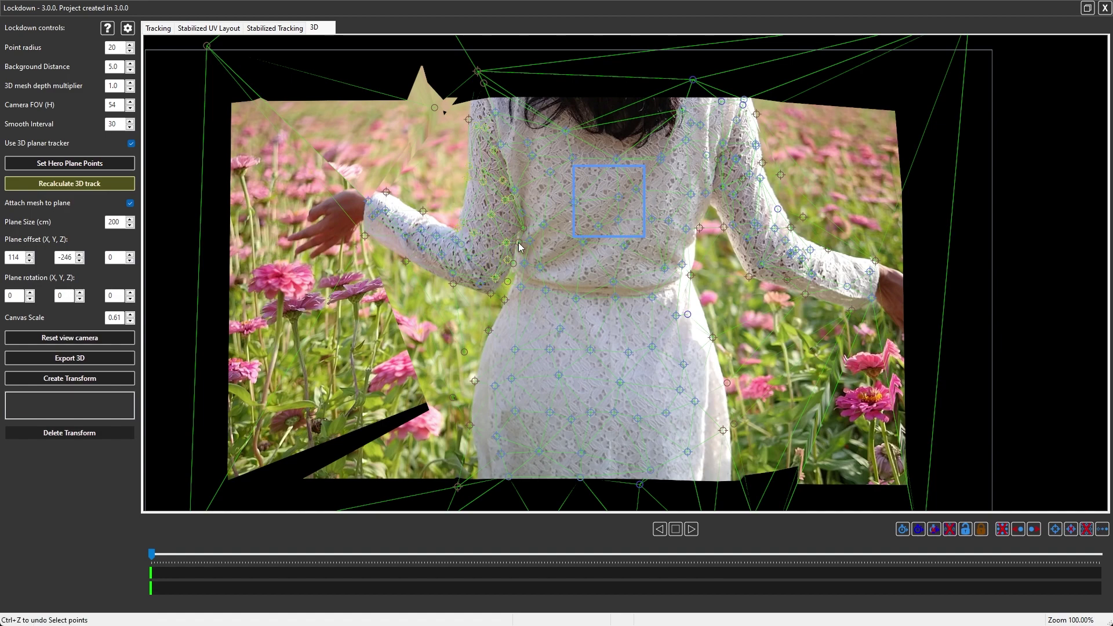
pyautogui.click(79, 165)
pyautogui.moveTo(600, 173); pyautogui.dragTo(484, 168)
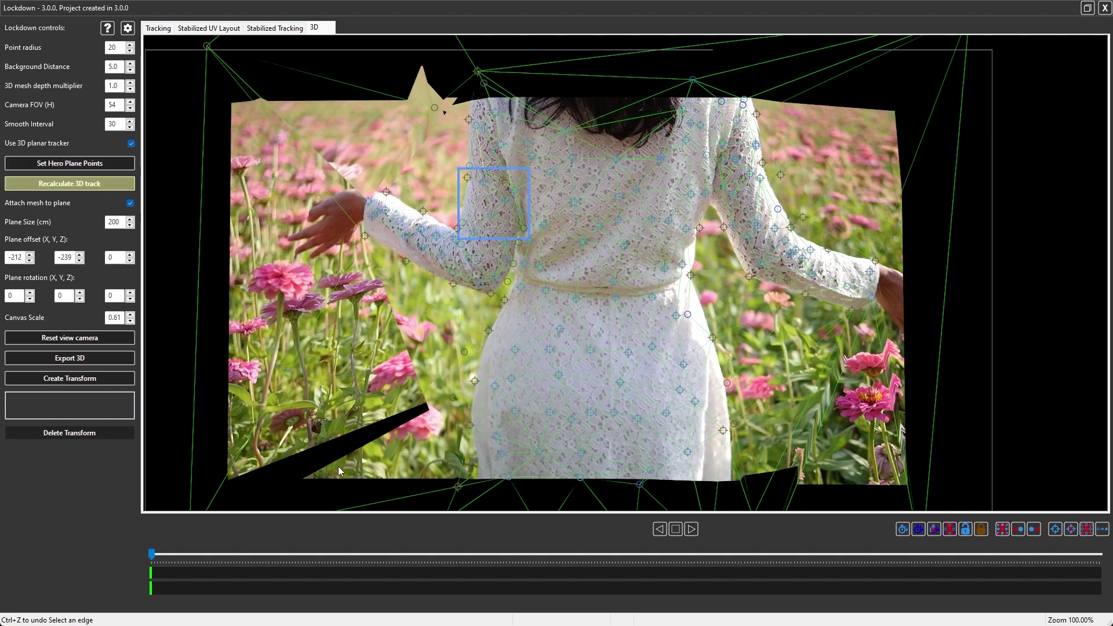
pyautogui.moveTo(151, 553); pyautogui.dragTo(79, 557)
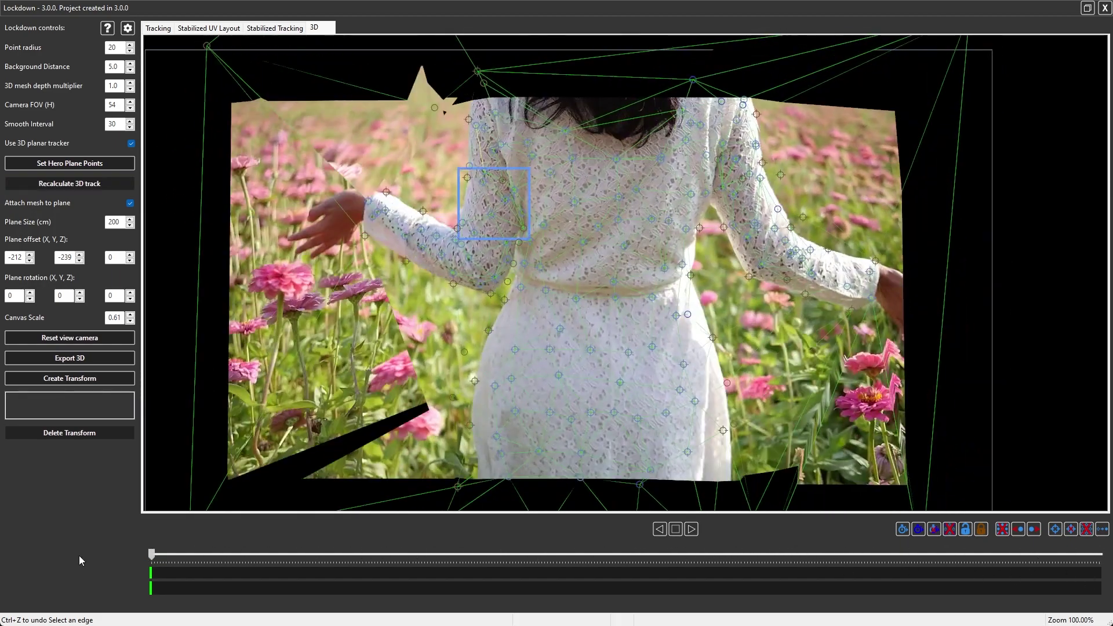
# Return the plane to the upper back at offset 104, -207 and recalculate the track with the torso points as hero plane points
pyautogui.moveTo(460, 187); pyautogui.dragTo(570, 196)
pyautogui.click(571, 196)
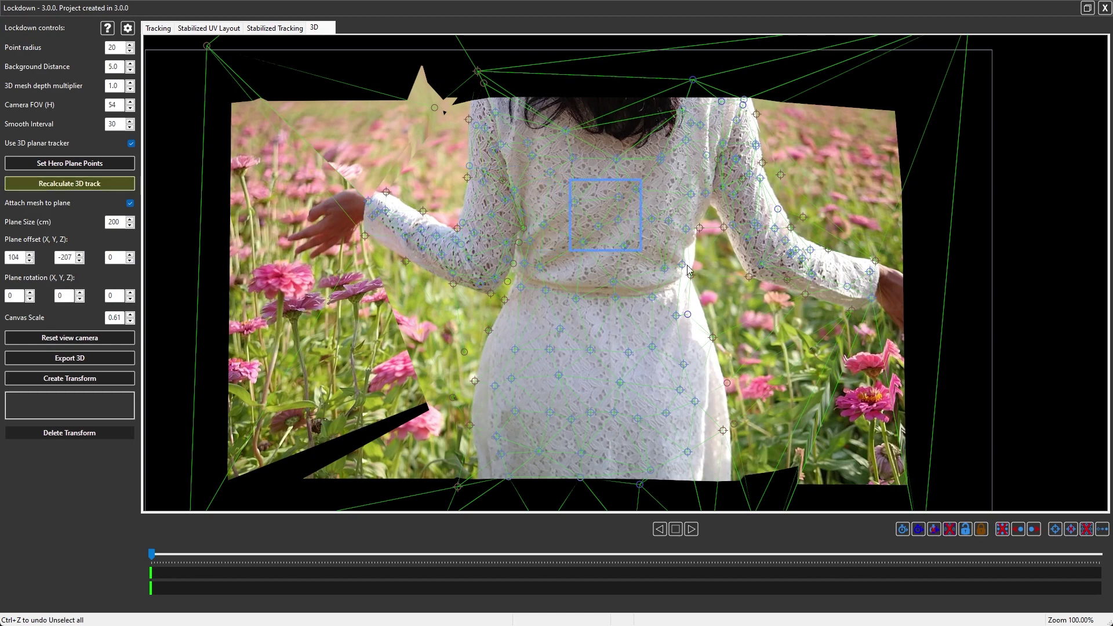
pyautogui.moveTo(689, 270)
pyautogui.mouseDown()
pyautogui.moveTo(635, 288)
pyautogui.moveTo(556, 284)
pyautogui.moveTo(518, 197)
pyautogui.moveTo(551, 96)
pyautogui.moveTo(724, 173)
pyautogui.moveTo(690, 268)
pyautogui.mouseUp()
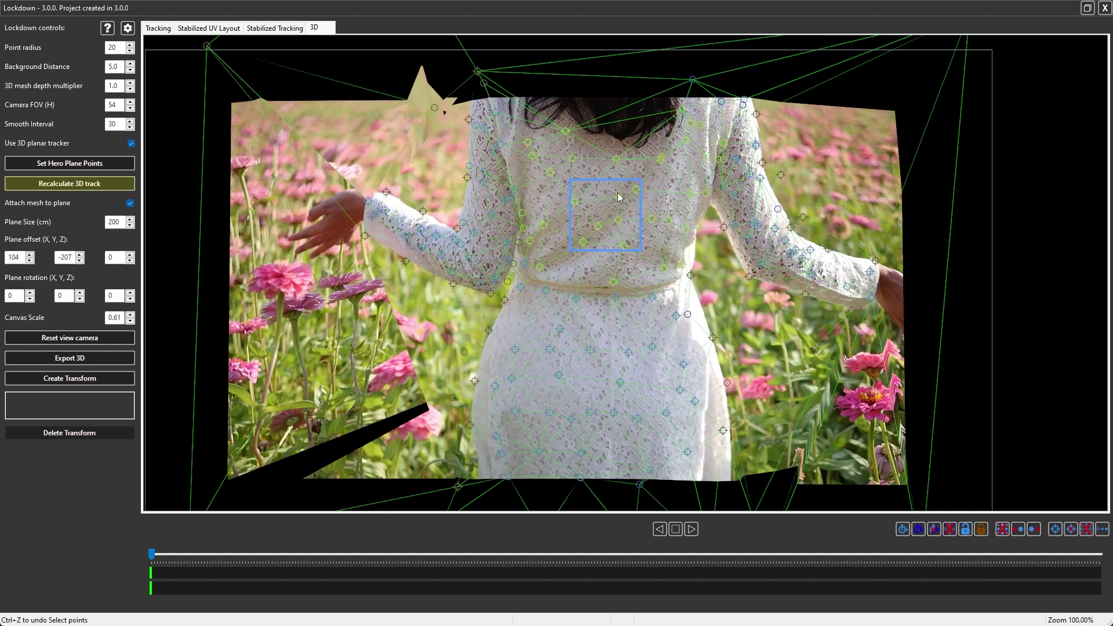
pyautogui.click(60, 168)
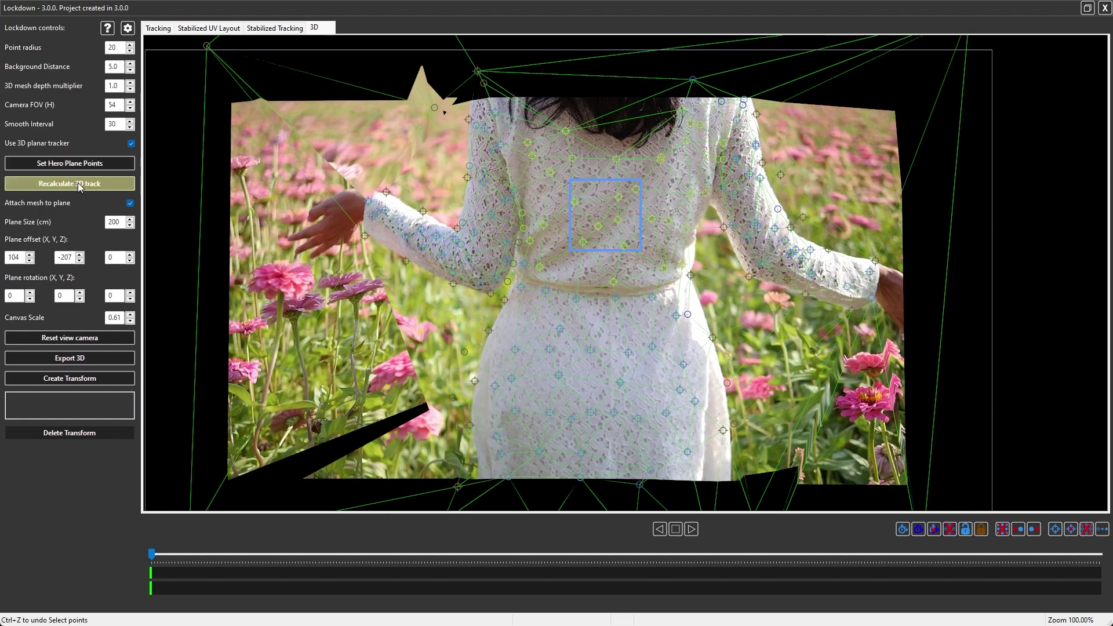
pyautogui.moveTo(262, 554); pyautogui.dragTo(111, 561)
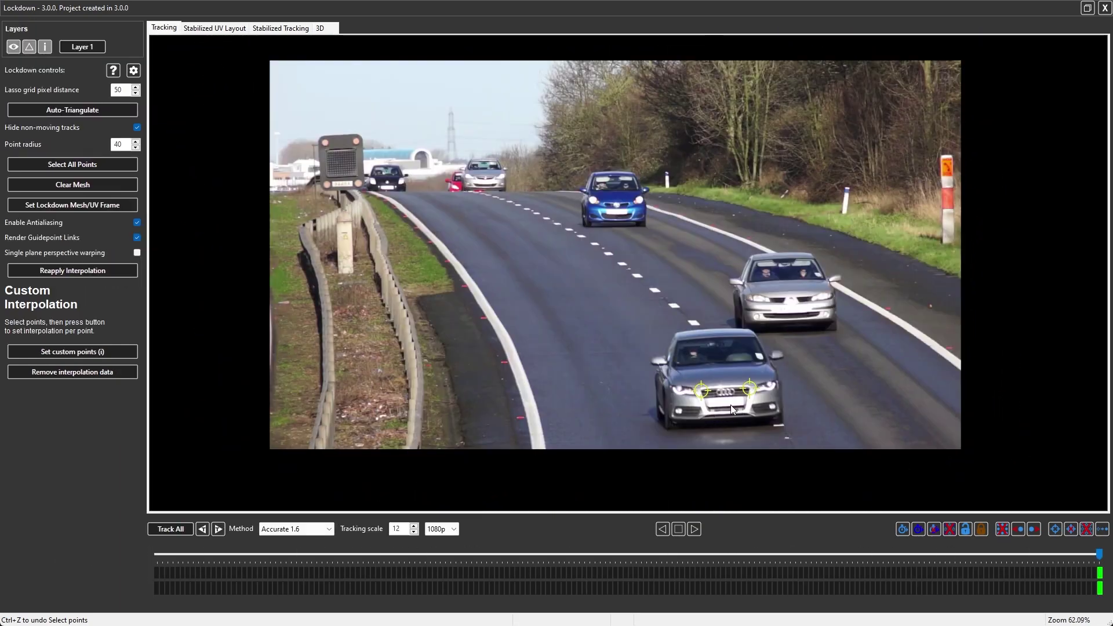
# In the 3D view of the motorway shot, place the plane over the front car's grille at offset 306, 377
pyautogui.moveTo(1101, 558); pyautogui.dragTo(1101, 510)
pyautogui.click(332, 30)
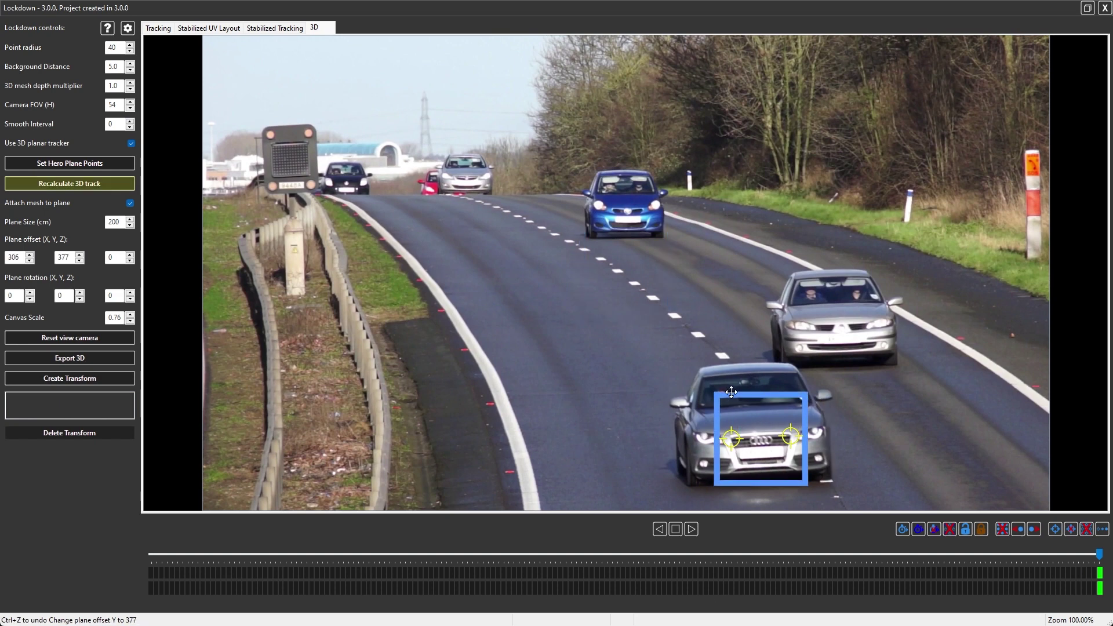
pyautogui.click(732, 392)
# Try to set only the two points beside the front car's headlights as hero plane points
pyautogui.moveTo(798, 439); pyautogui.dragTo(798, 430)
pyautogui.click(117, 165)
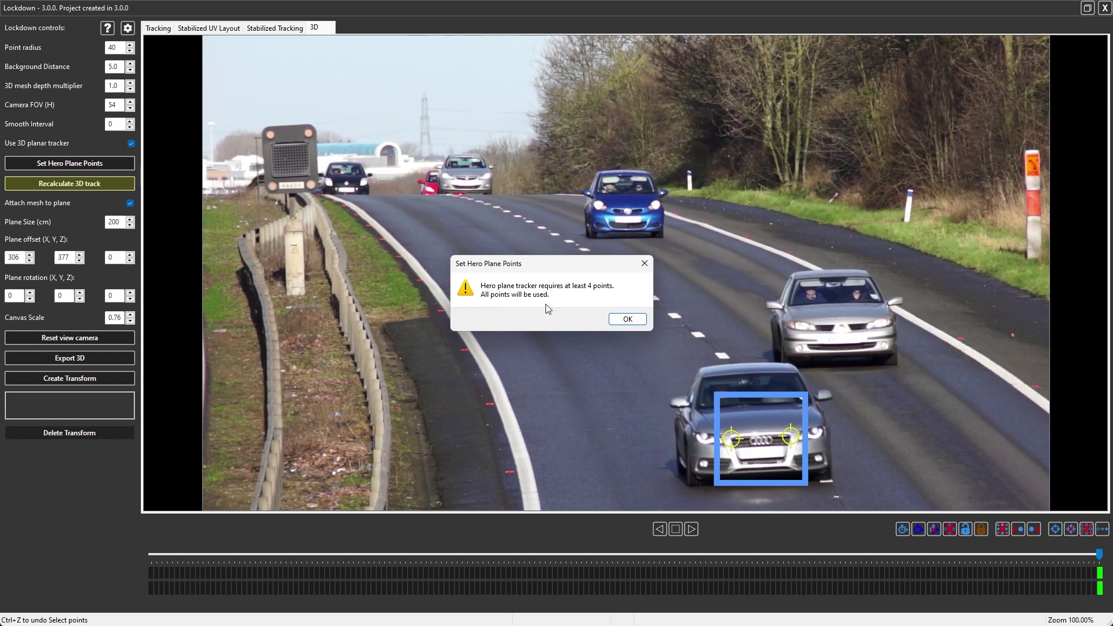
pyautogui.click(627, 319)
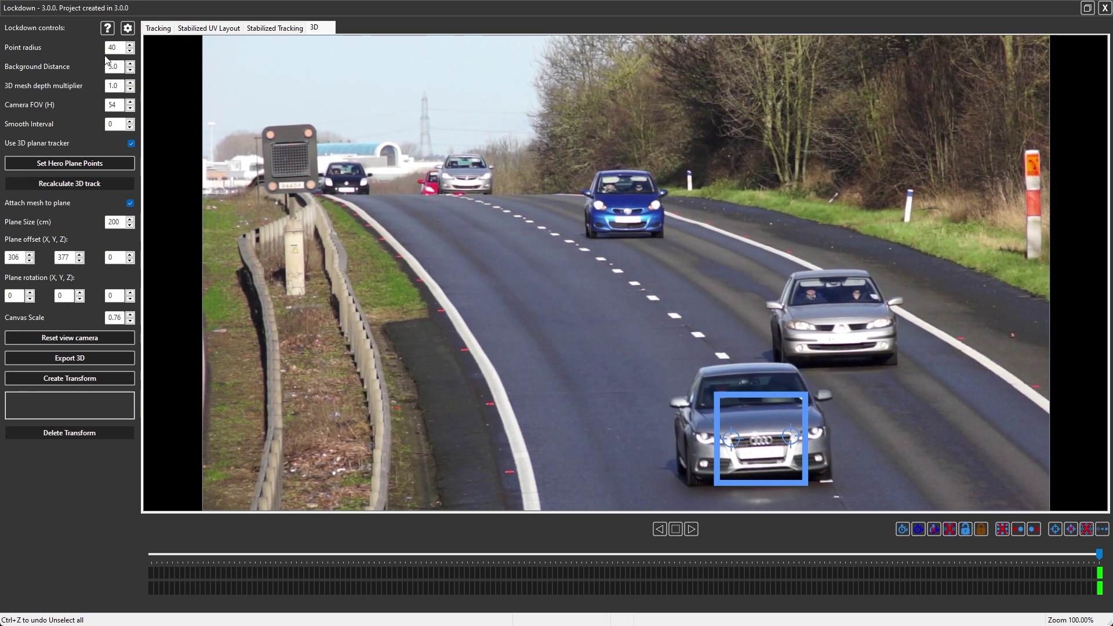
# Add two expansion points on the front car's windshield in the Tracking view and auto-triangulate the mesh
pyautogui.click(158, 28)
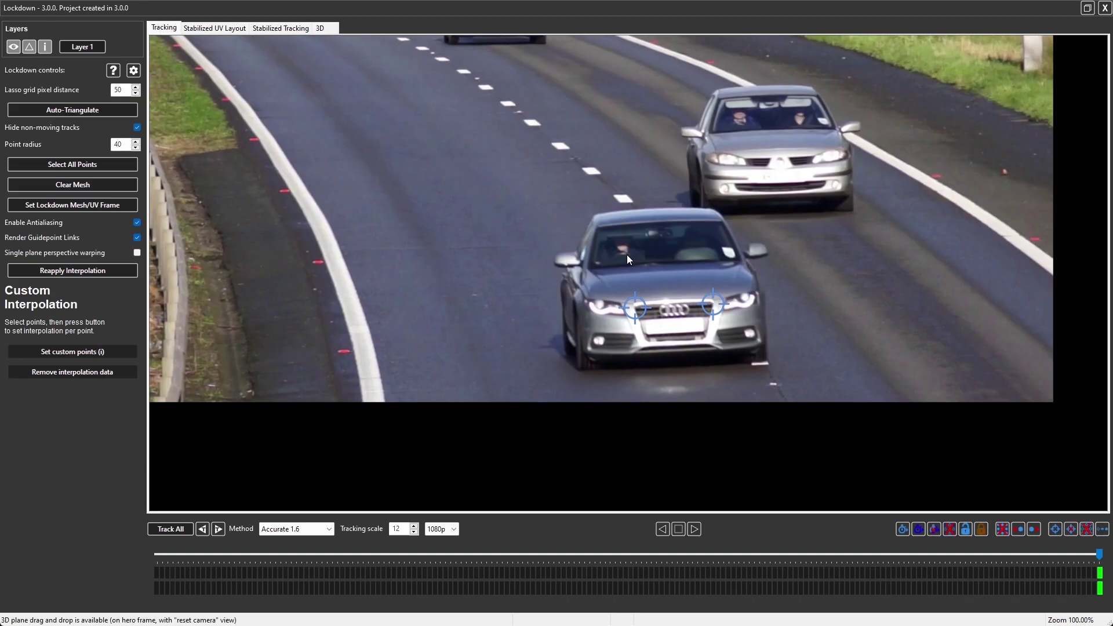
pyautogui.click(626, 254)
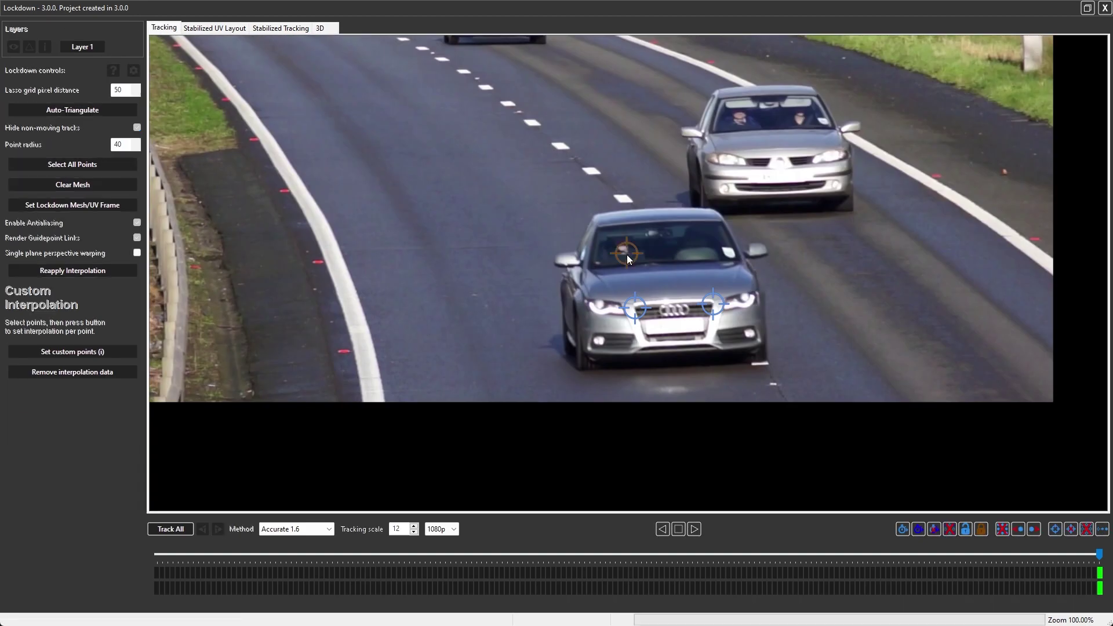
pyautogui.click(707, 244)
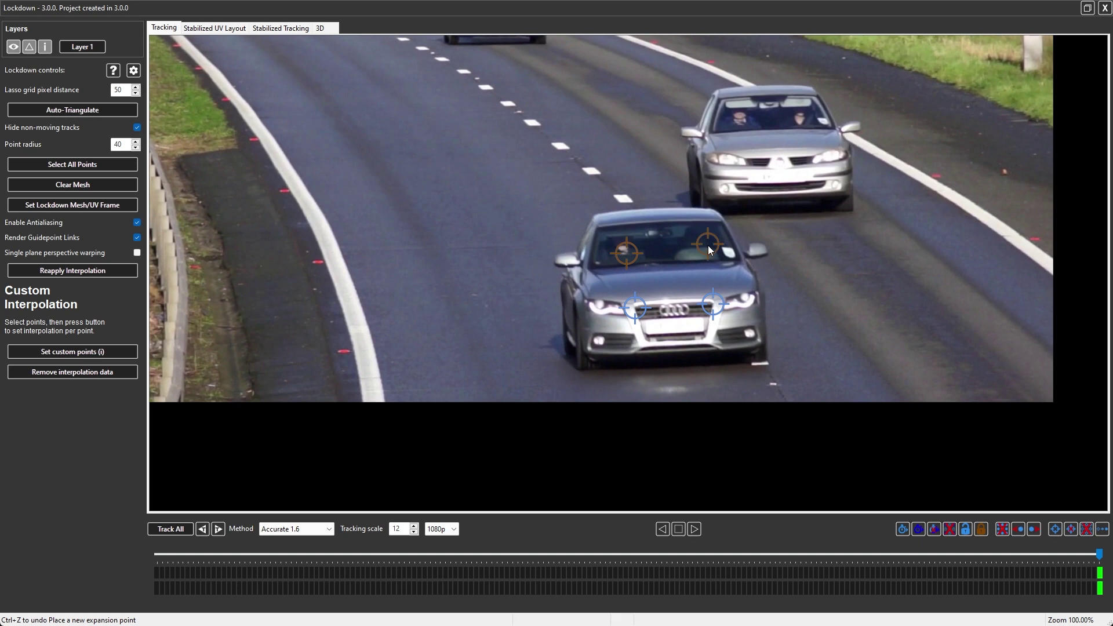
pyautogui.click(644, 266)
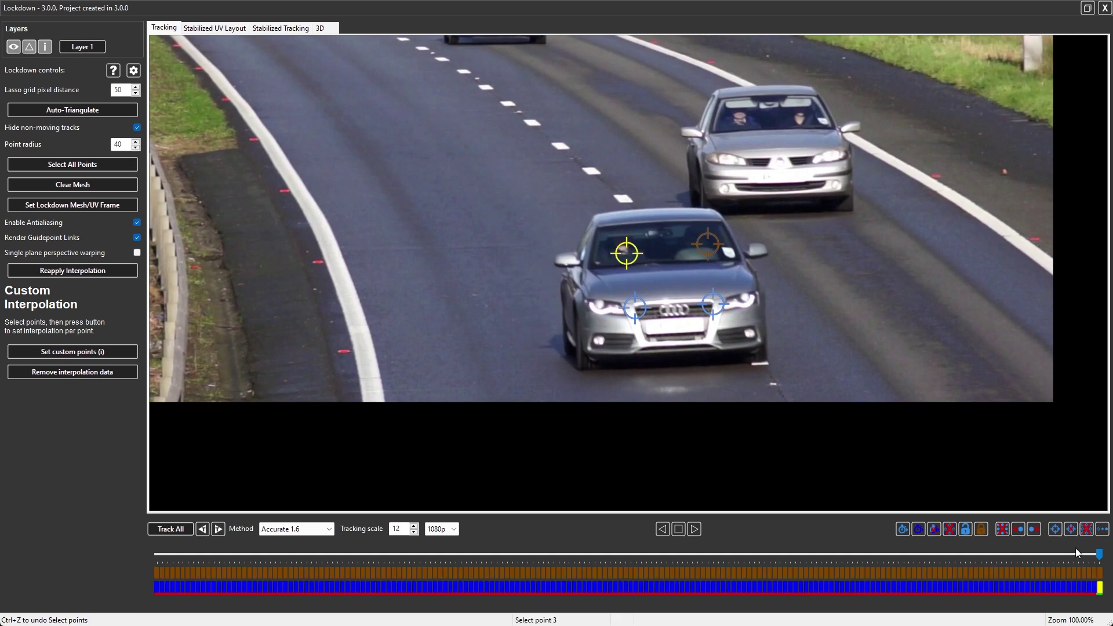
pyautogui.moveTo(1100, 558); pyautogui.dragTo(1052, 555)
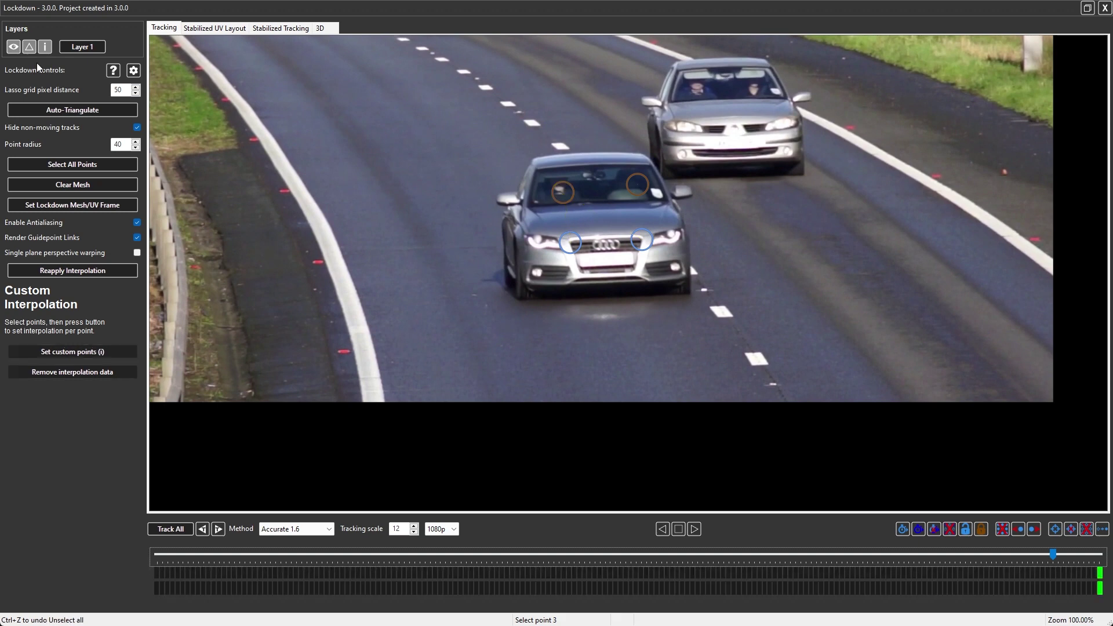
pyautogui.click(72, 109)
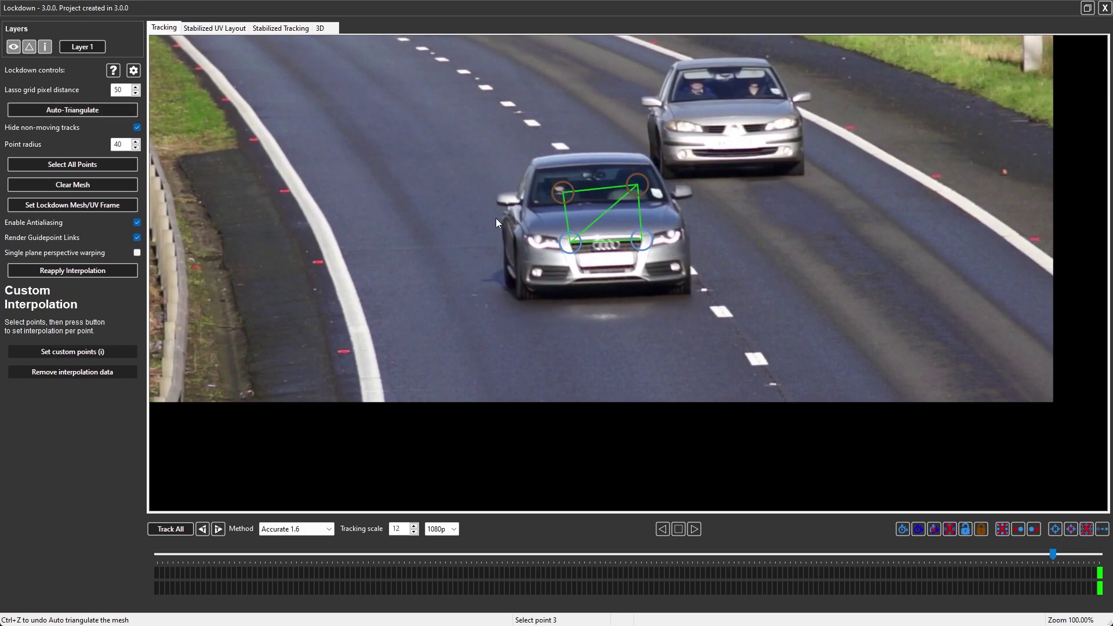
# Set all four points on the front car as hero plane points and recalculate the 3D track
pyautogui.click(606, 227)
pyautogui.moveTo(549, 163)
pyautogui.mouseDown()
pyautogui.moveTo(644, 101)
pyautogui.moveTo(603, 100)
pyautogui.mouseUp()
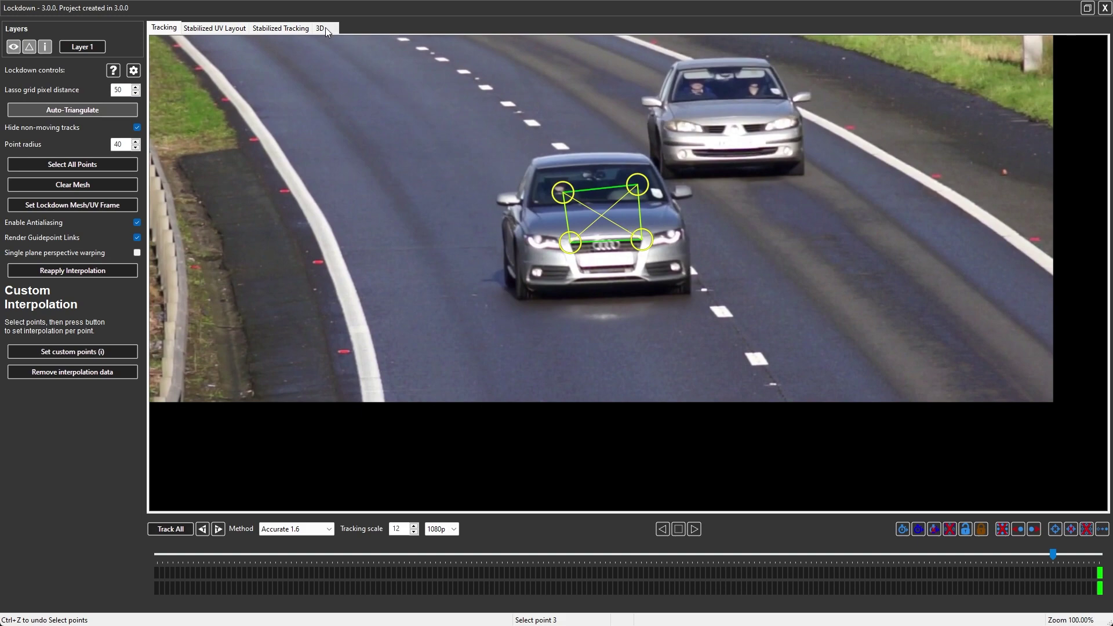
pyautogui.click(325, 28)
pyautogui.click(129, 164)
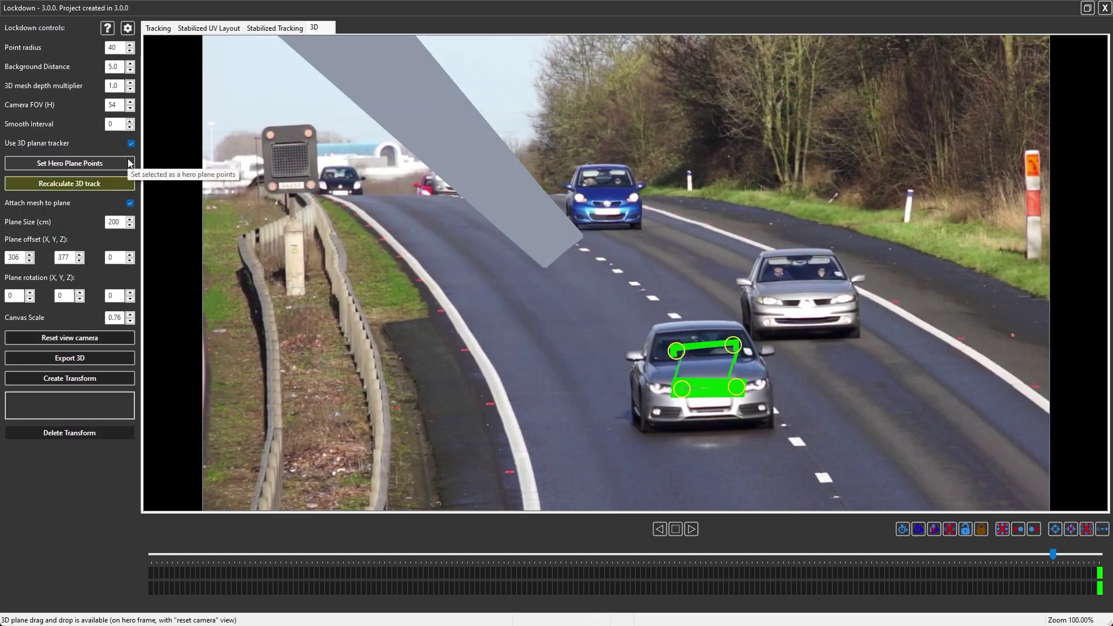
pyautogui.click(124, 184)
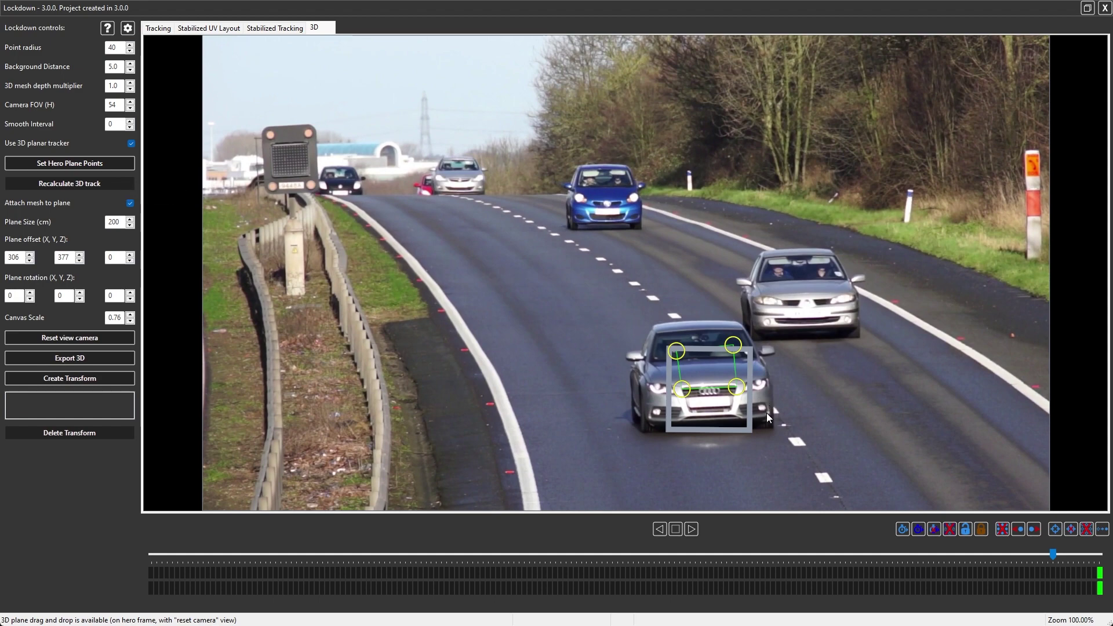
# Examine the car plane's track through the shot from angled 3D views, up to the last frame
pyautogui.moveTo(1050, 552); pyautogui.dragTo(1099, 554)
pyautogui.scroll(-5, 691, 302)
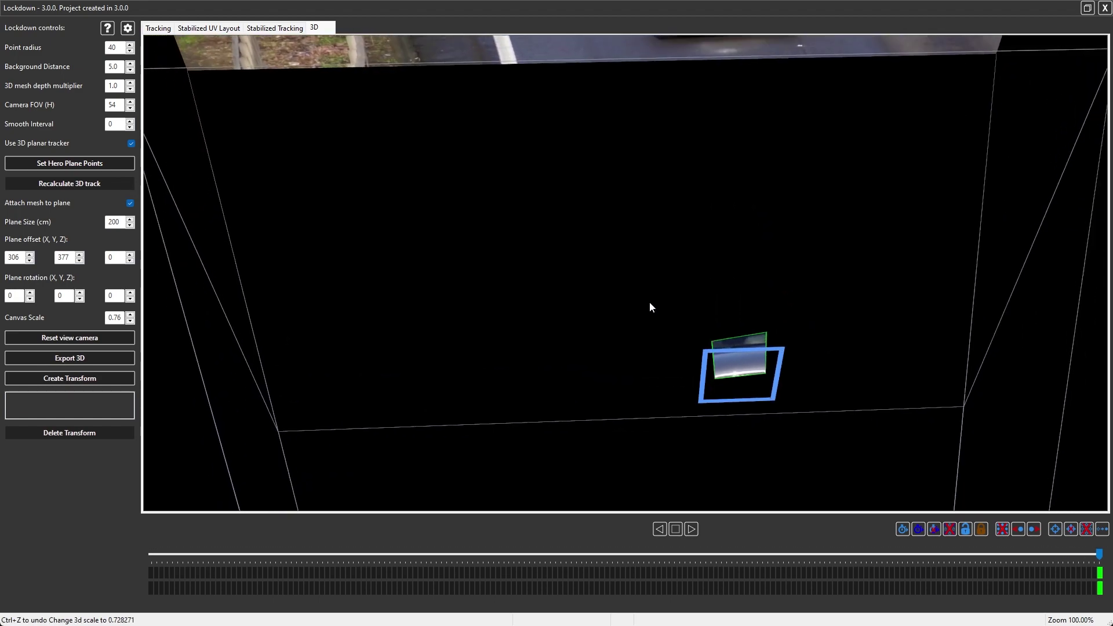
pyautogui.moveTo(470, 281); pyautogui.dragTo(725, 286)
pyautogui.moveTo(1099, 554); pyautogui.dragTo(675, 530)
pyautogui.scroll(-8, 549, 120)
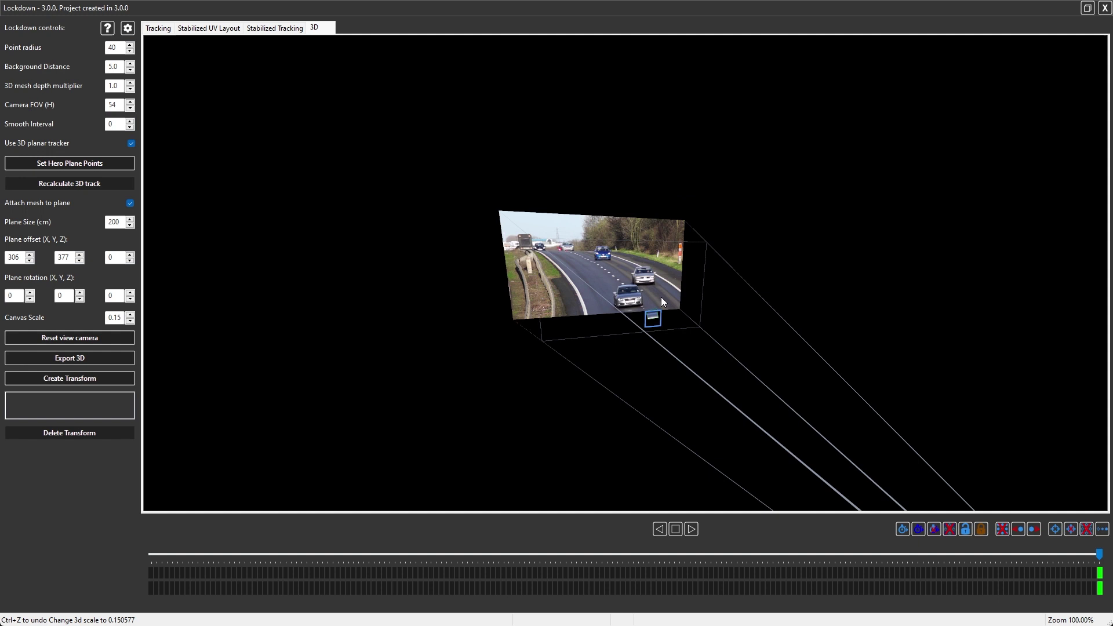
pyautogui.scroll(6, 776, 308)
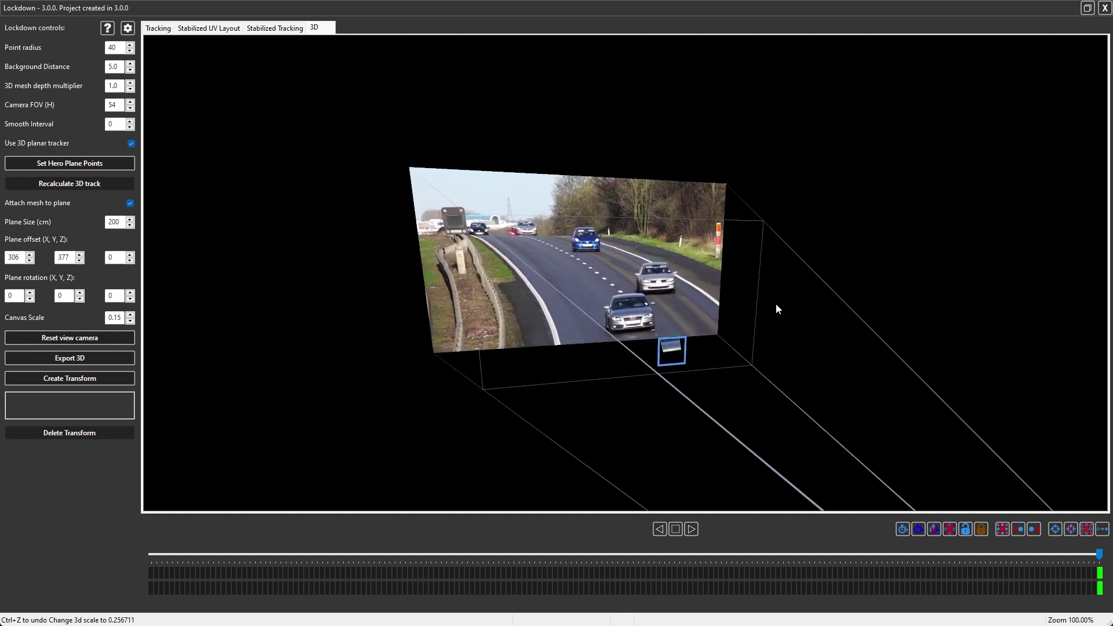
# Set the car mesh's 3D mesh depth multiplier to 0
pyautogui.doubleClick(120, 85)
pyautogui.write('0')
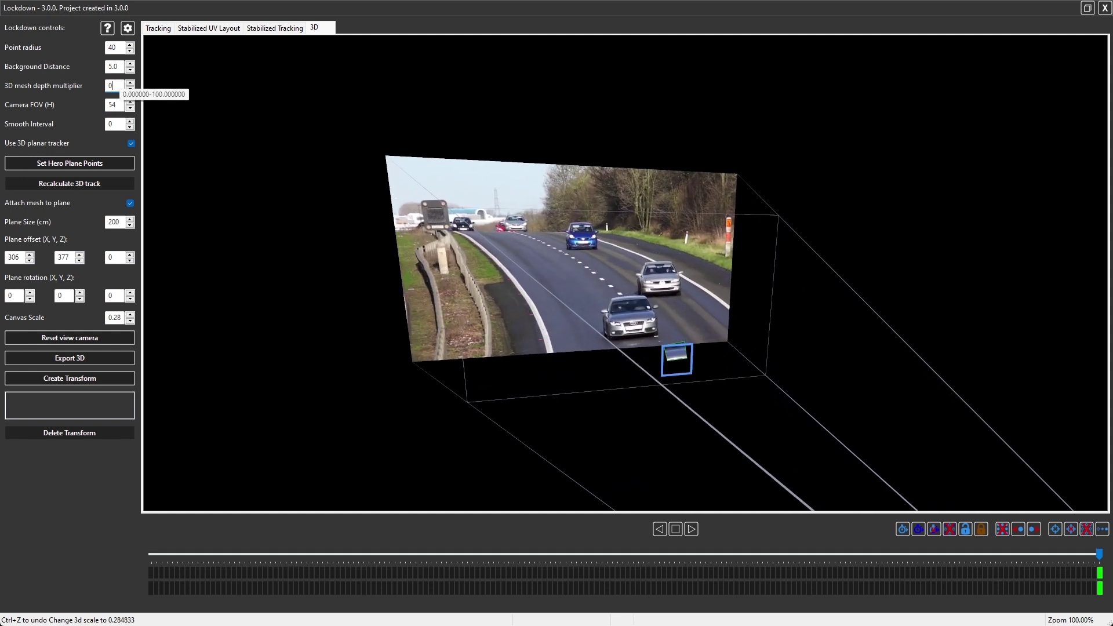
pyautogui.press('Return')
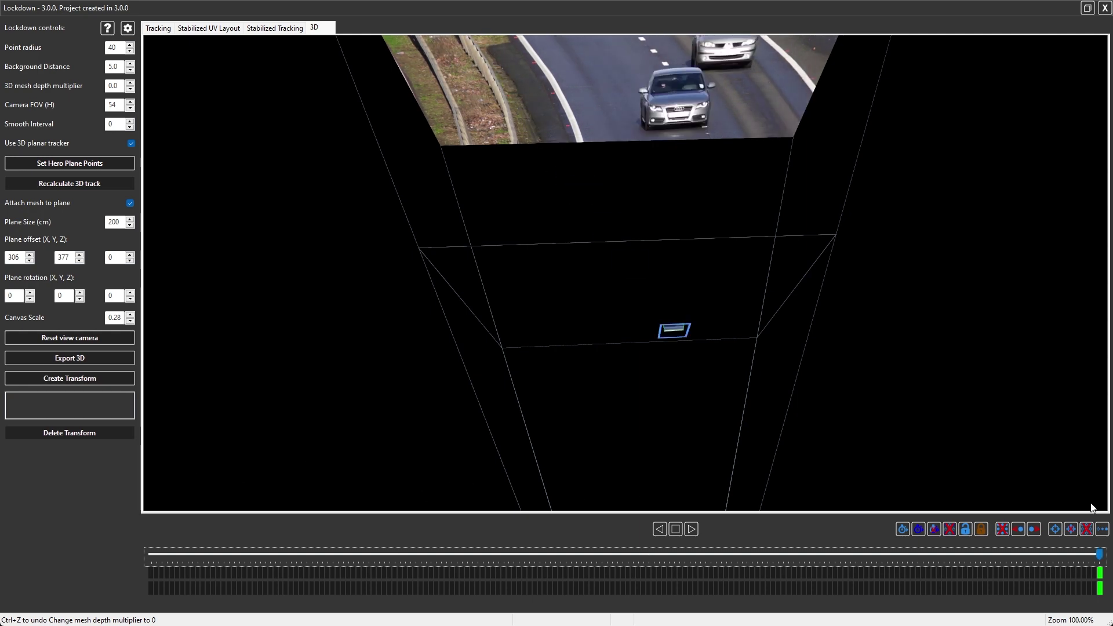